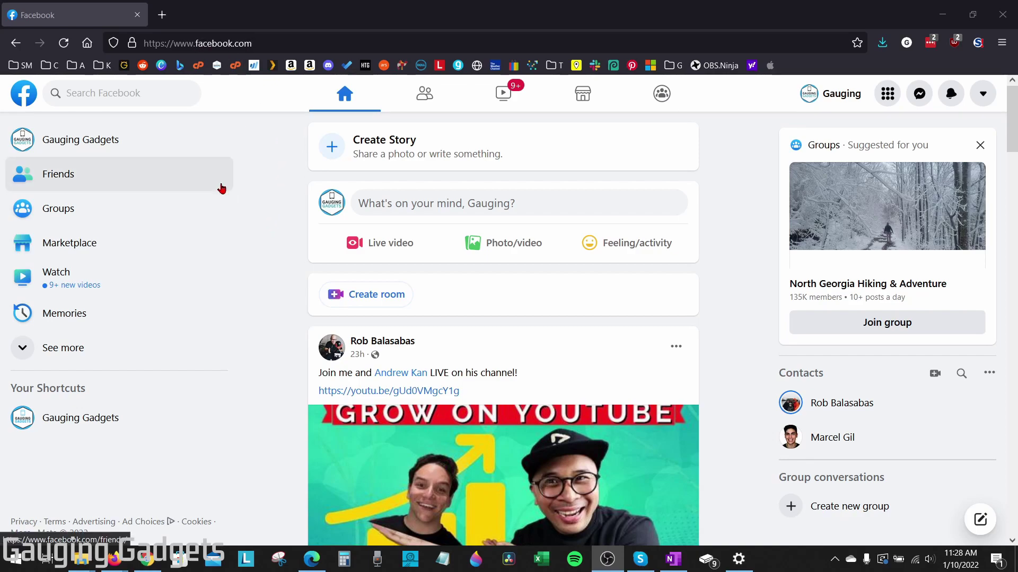
# Open Privacy Checkup from the account menu's Settings & privacy.
pyautogui.click(985, 100)
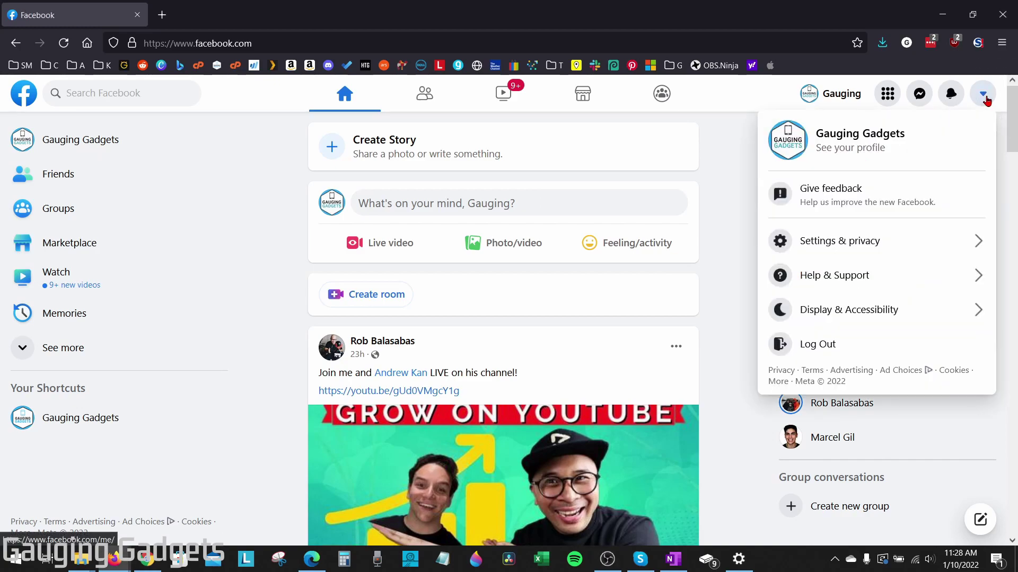
pyautogui.click(894, 248)
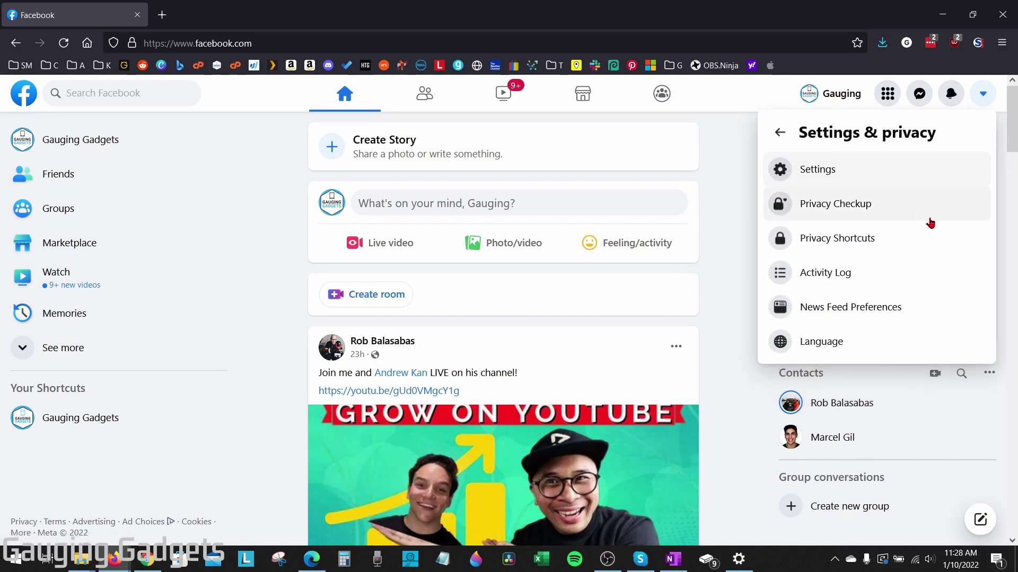
pyautogui.click(826, 210)
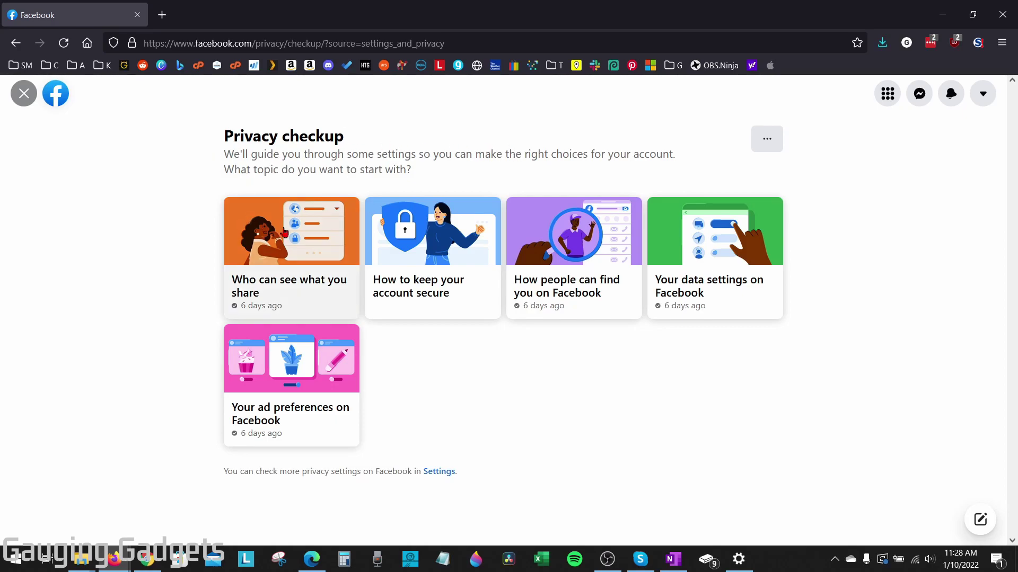
# Start the 'Who can see what you share' review and set the email audience to Only me.
pyautogui.click(290, 289)
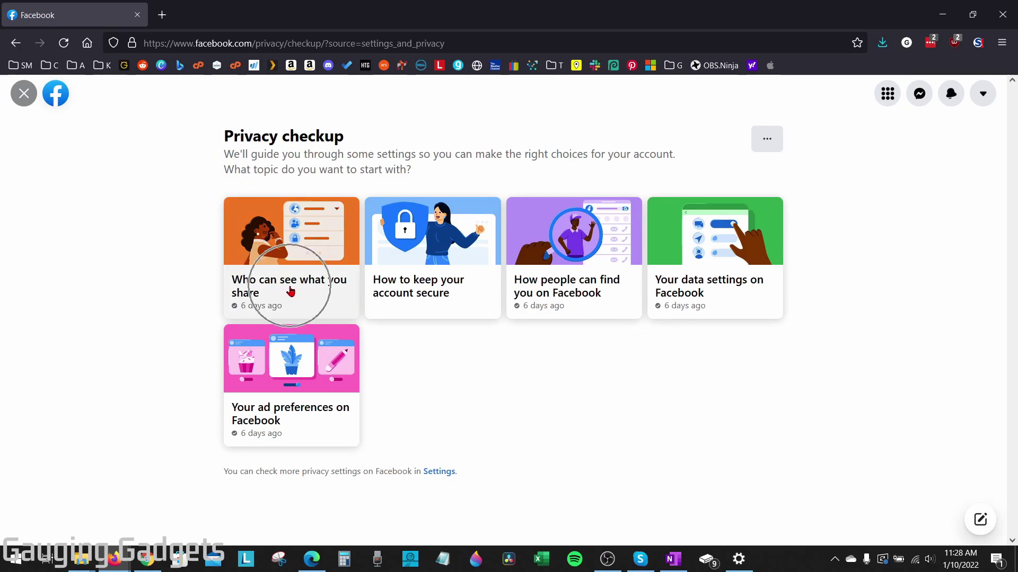
pyautogui.click(517, 459)
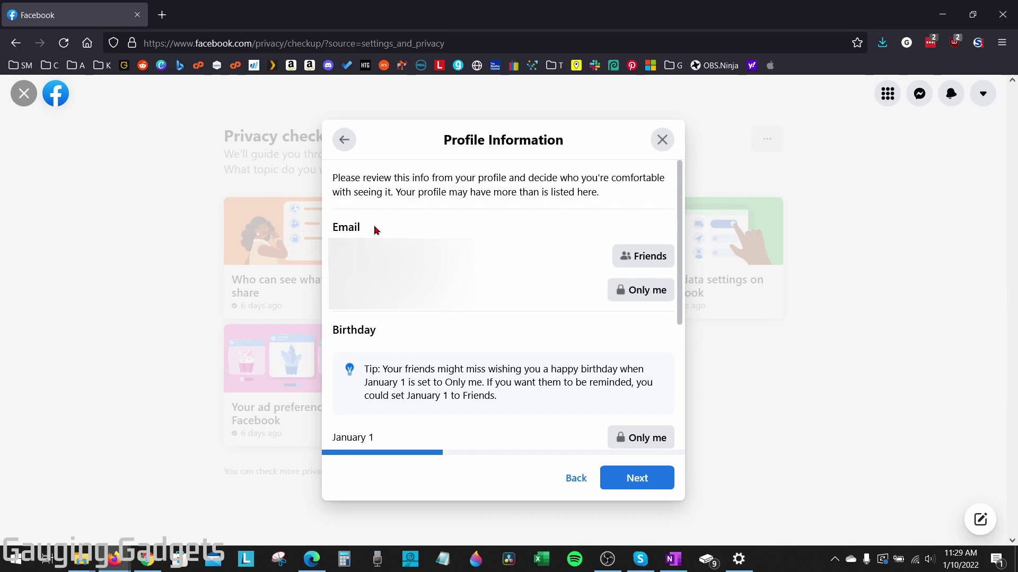
pyautogui.click(649, 259)
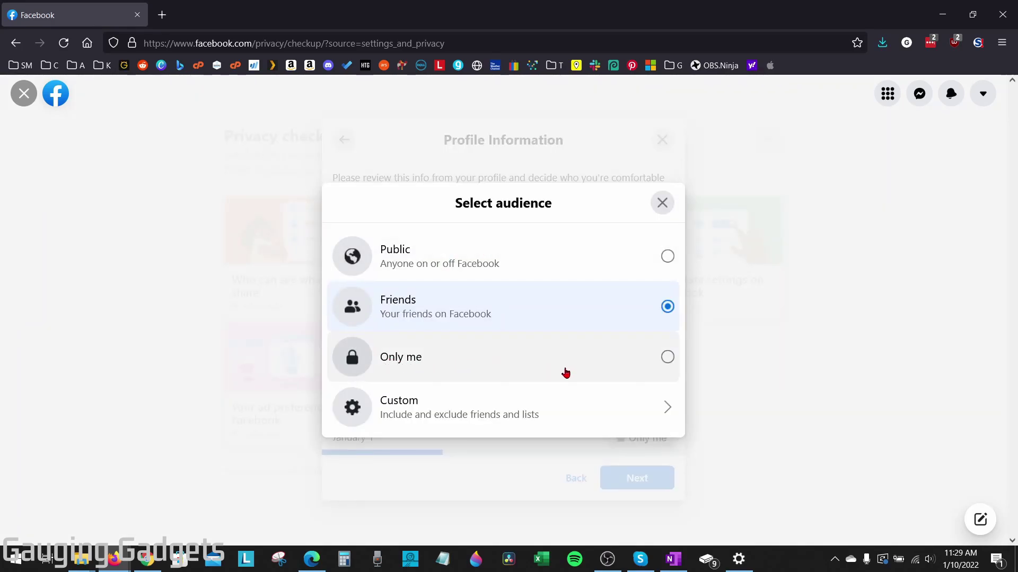
pyautogui.click(436, 365)
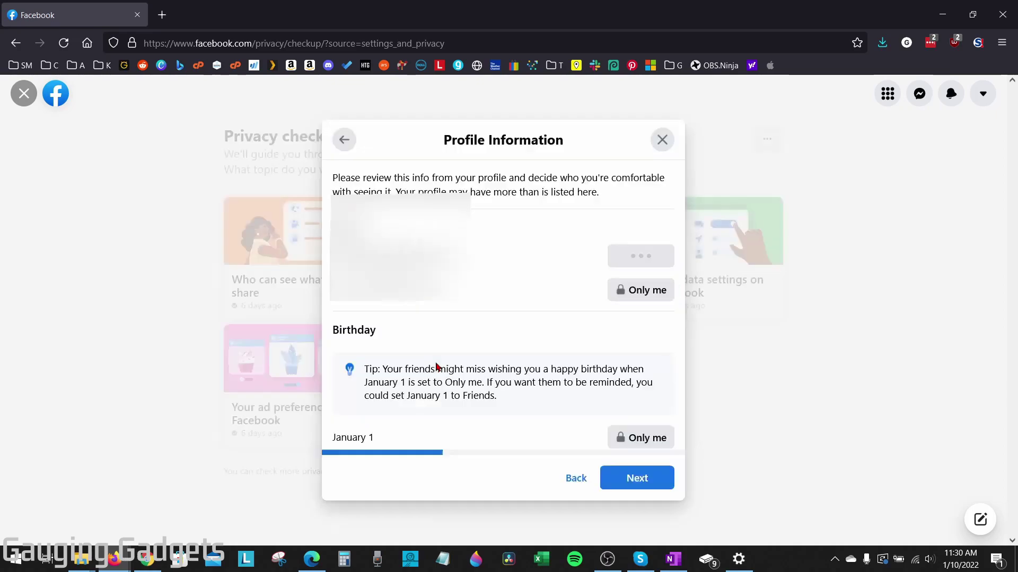
pyautogui.scroll(-3, 682, 288)
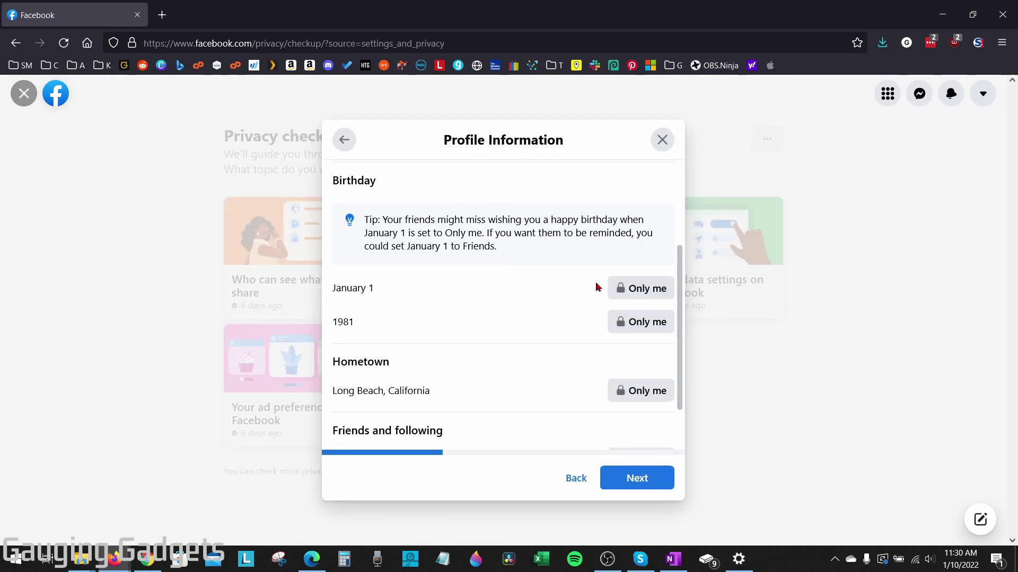
# Set the birthday, hometown and followed people and Pages audiences to Only me.
pyautogui.click(617, 292)
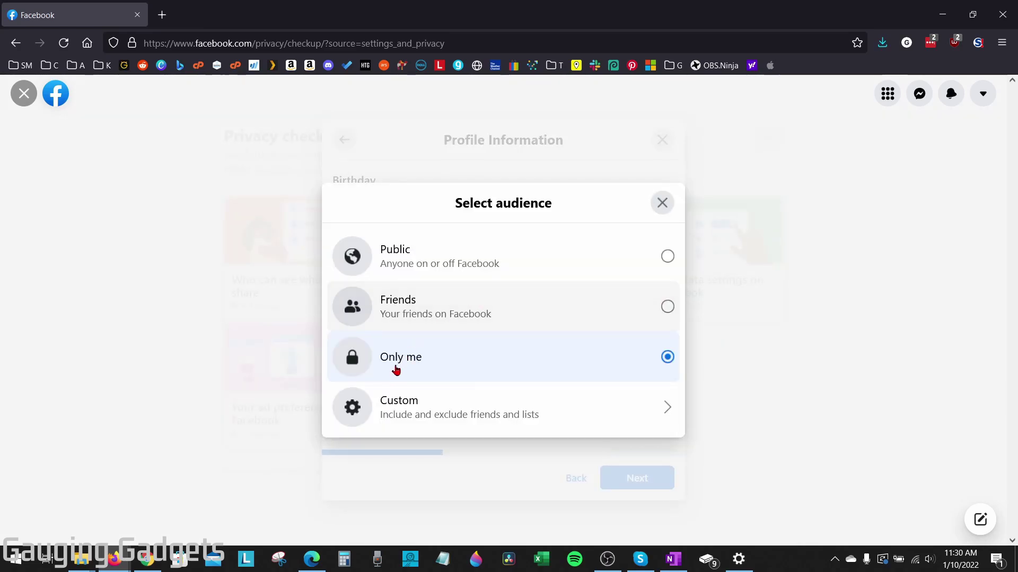
pyautogui.click(430, 363)
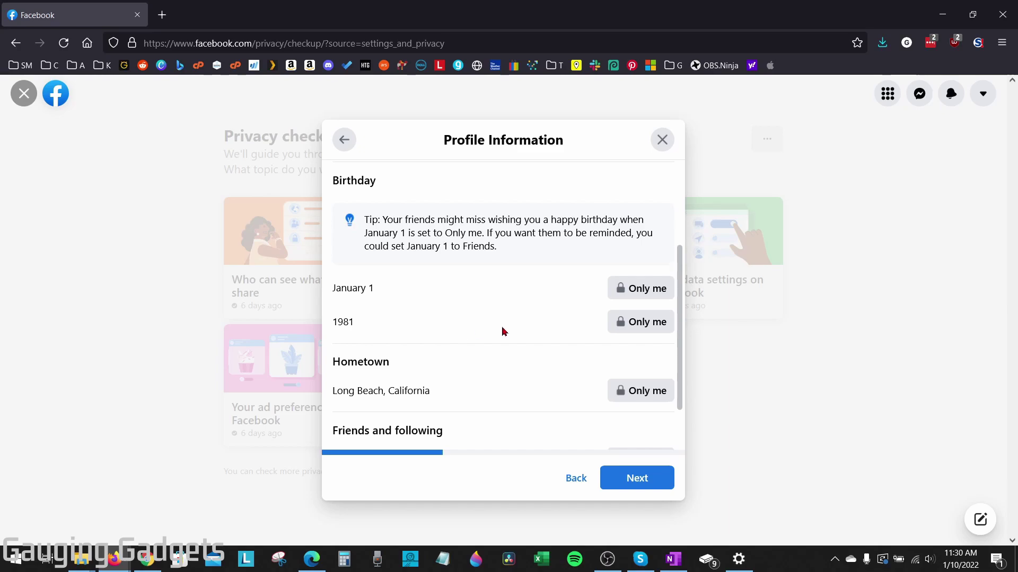
pyautogui.scroll(-2, 504, 332)
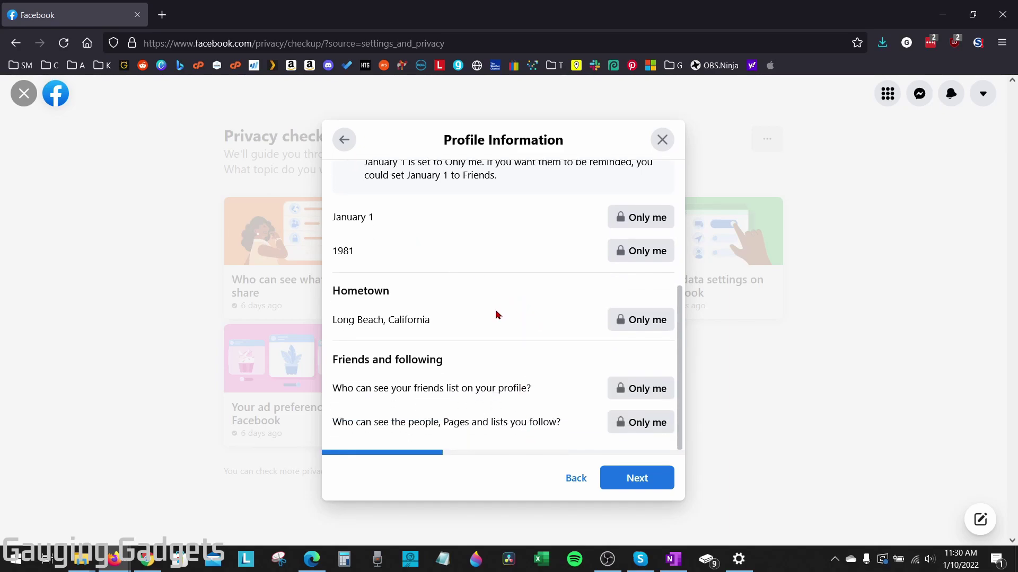
pyautogui.click(643, 317)
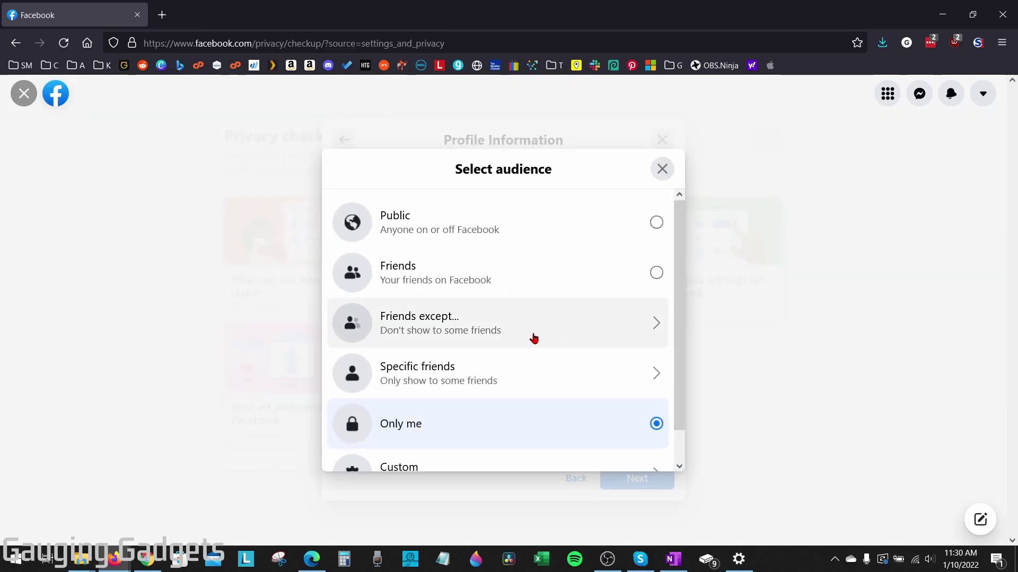
pyautogui.click(381, 424)
pyautogui.click(654, 321)
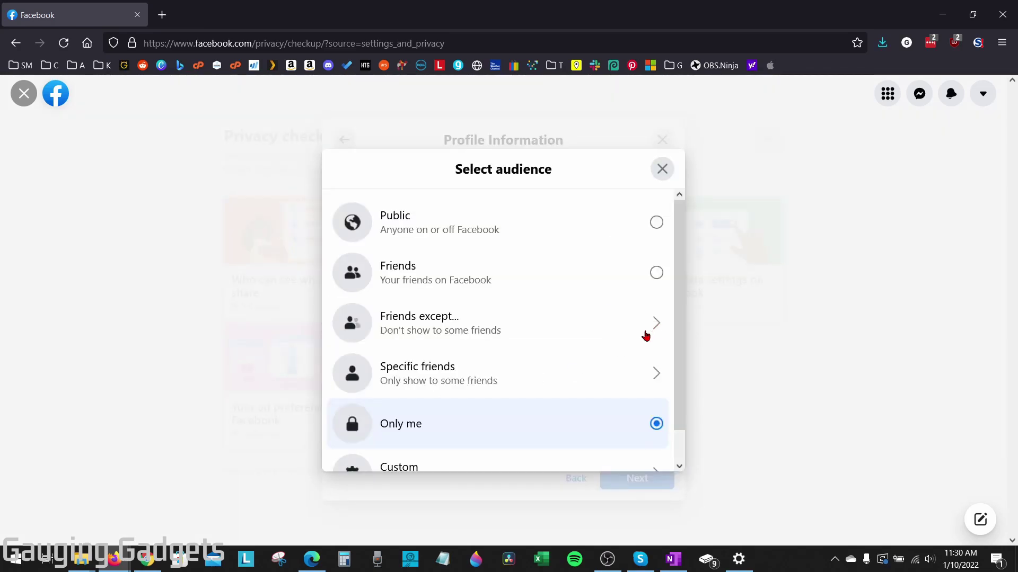
pyautogui.click(431, 408)
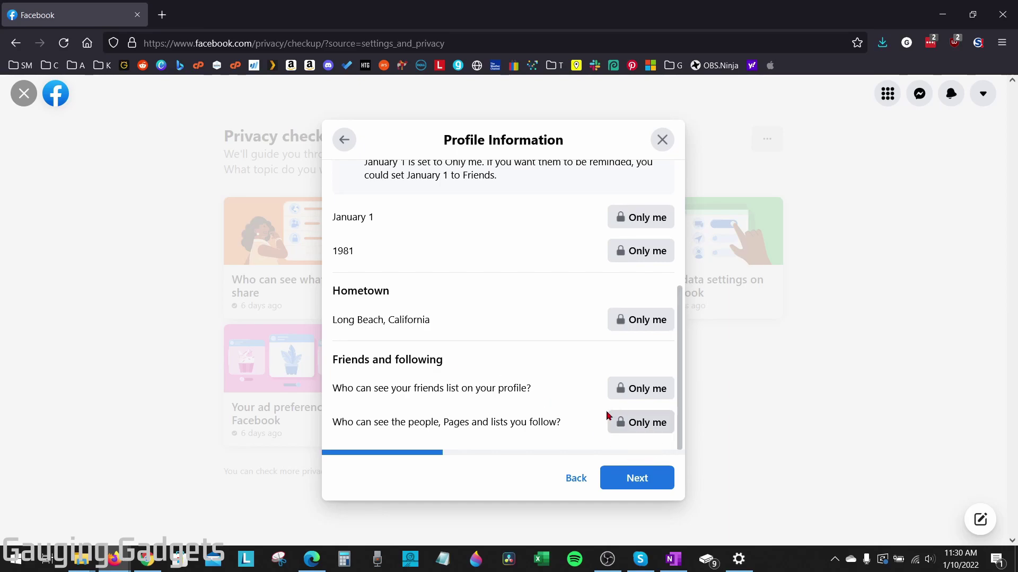
pyautogui.click(624, 423)
pyautogui.click(391, 422)
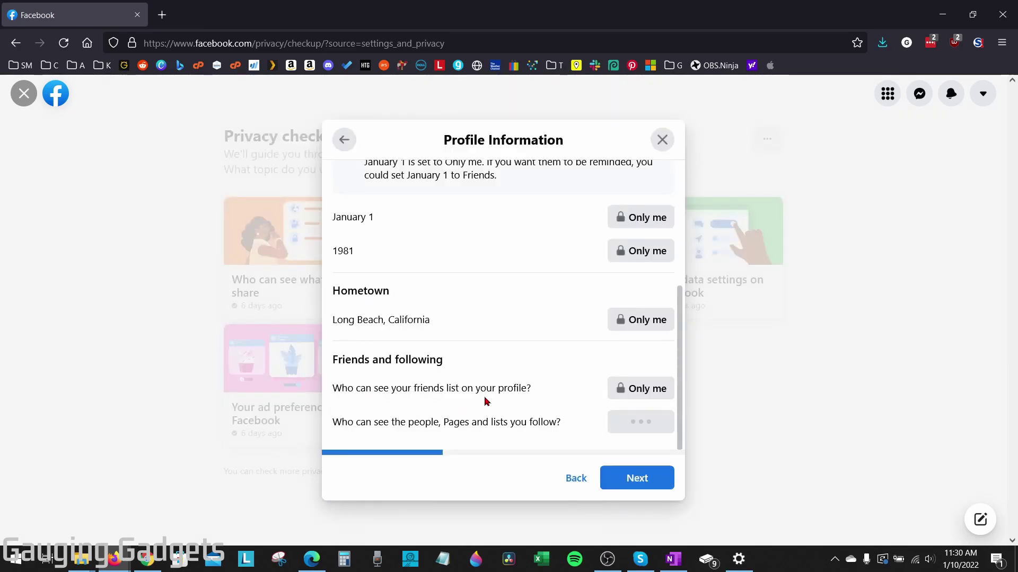
# On the Posts and Stories step, set future posts to Only me.
pyautogui.click(636, 479)
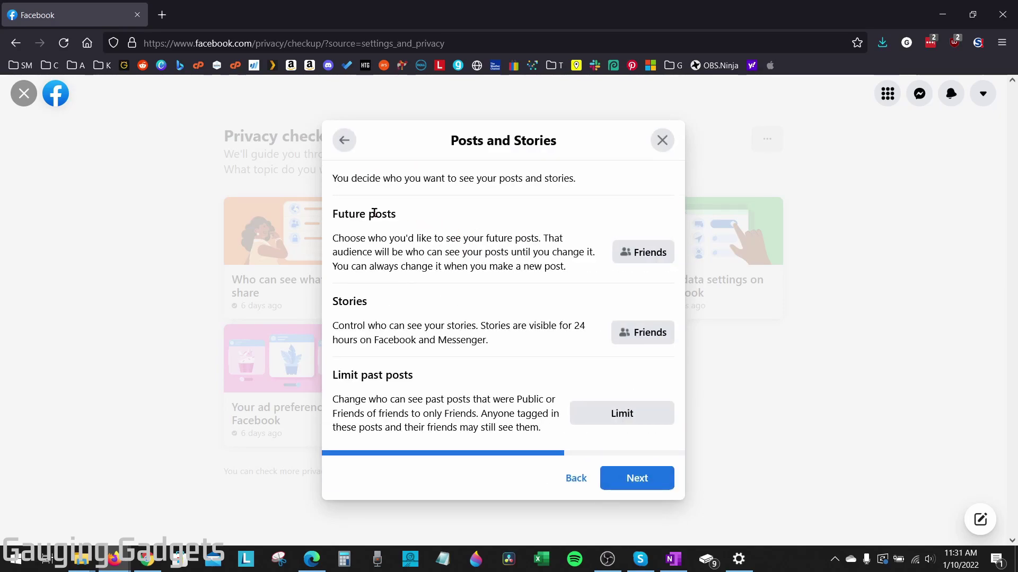
pyautogui.click(645, 258)
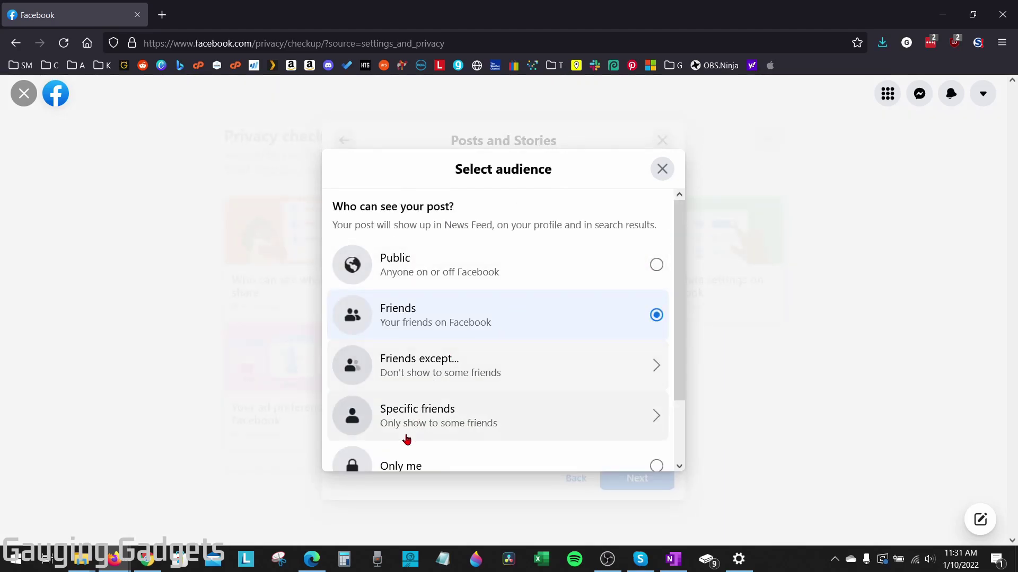
pyautogui.scroll(-2, 371, 441)
pyautogui.click(449, 398)
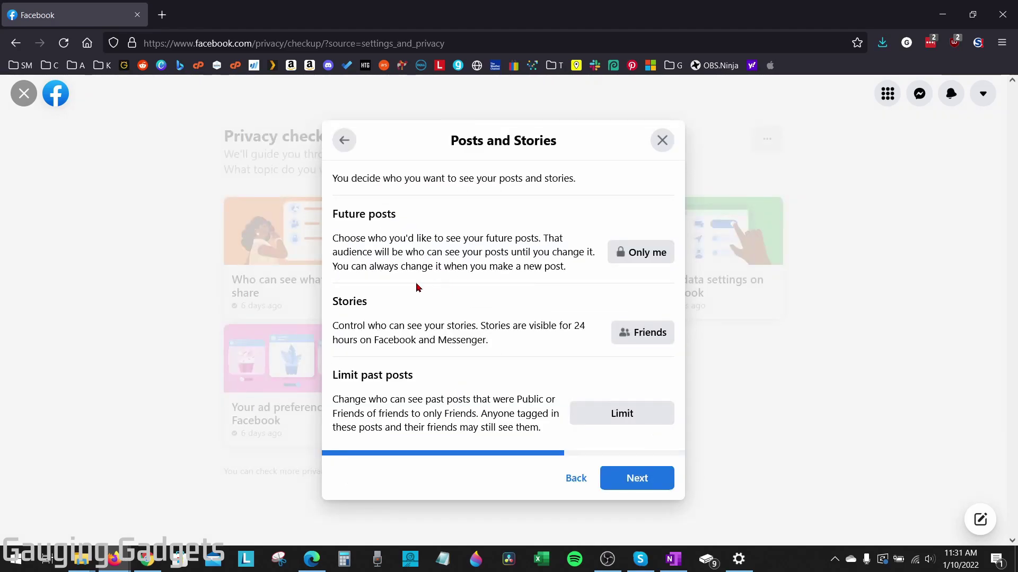
# Keep stories at Friends and limit the audience of all past posts.
pyautogui.click(648, 340)
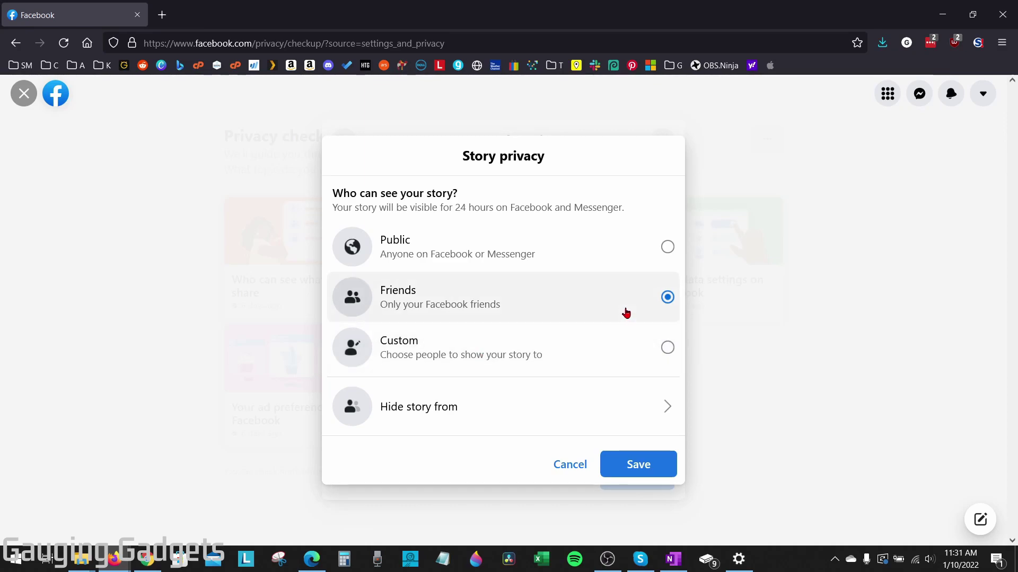
pyautogui.click(644, 464)
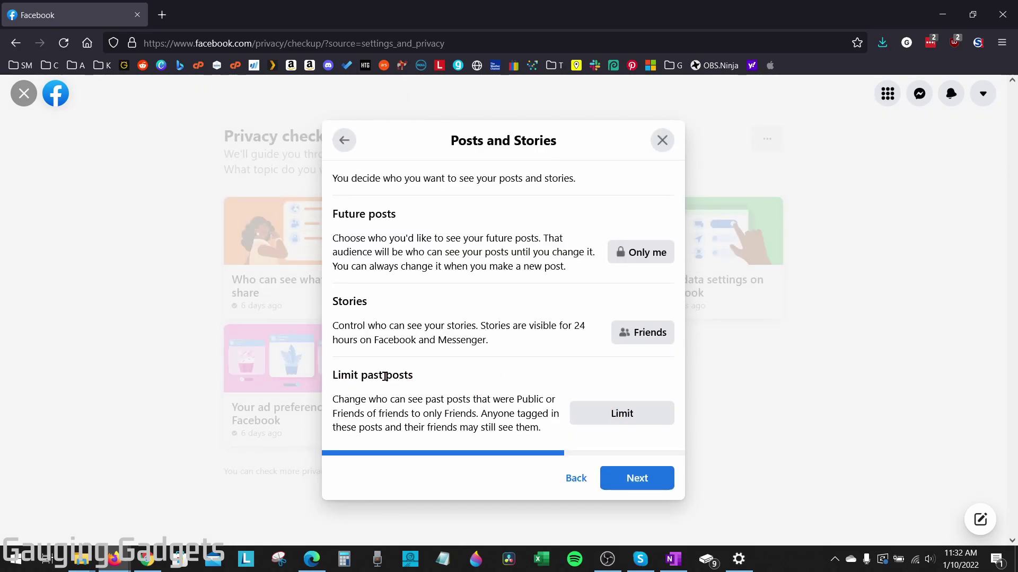
pyautogui.click(621, 421)
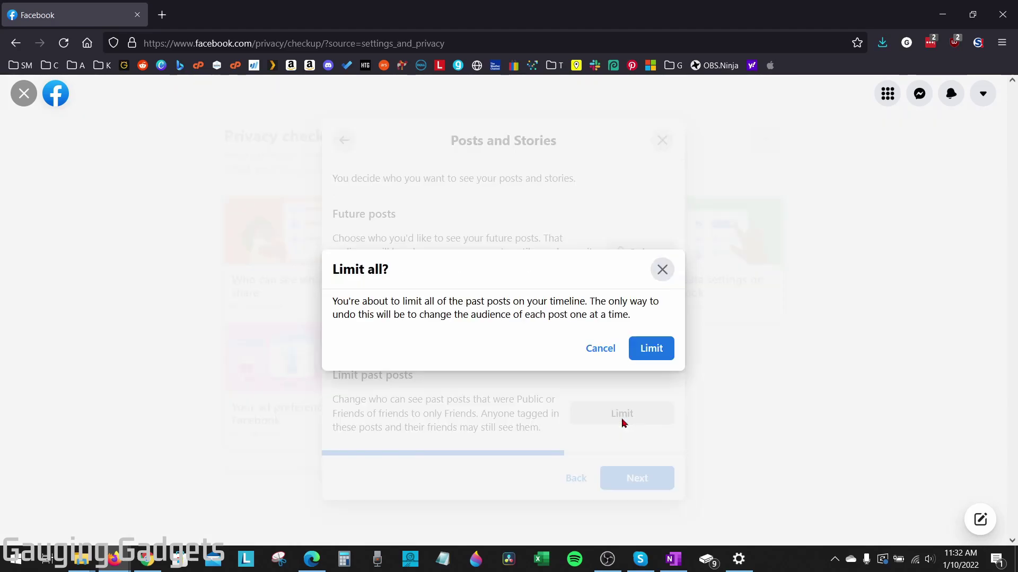
pyautogui.click(652, 354)
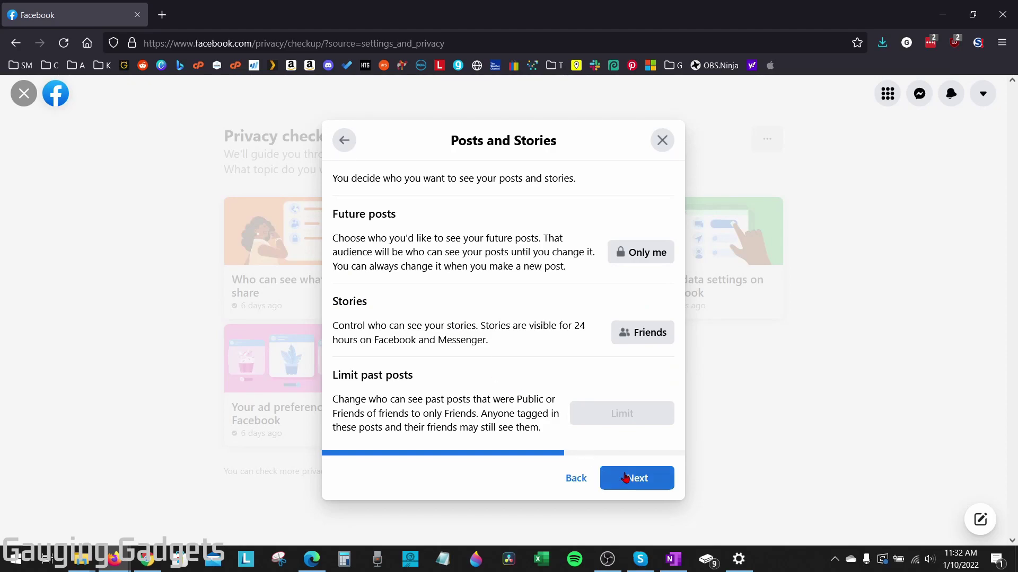
# Finish the sharing review past Blocking and start the How people can find you topic.
pyautogui.click(647, 483)
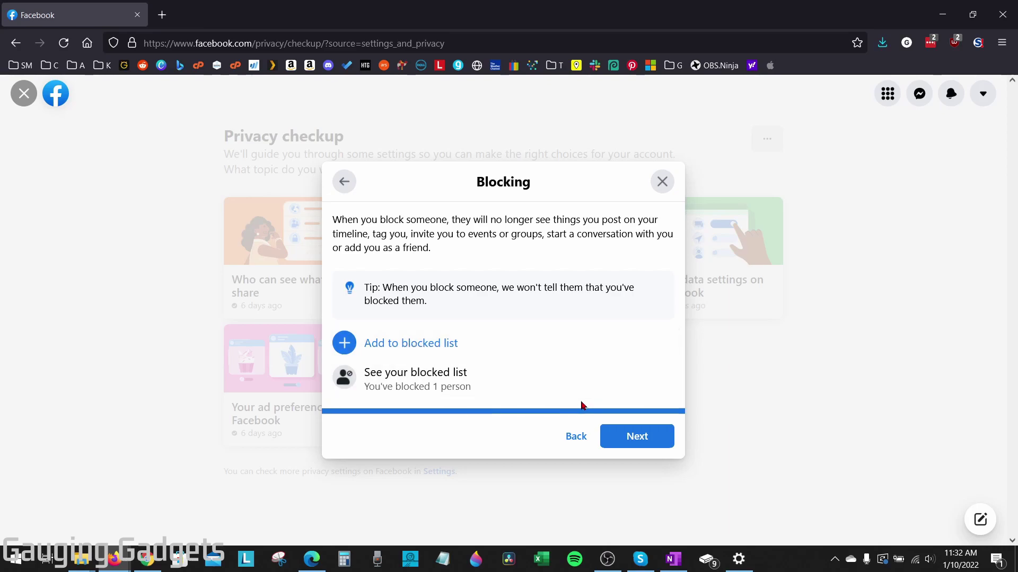
pyautogui.click(638, 444)
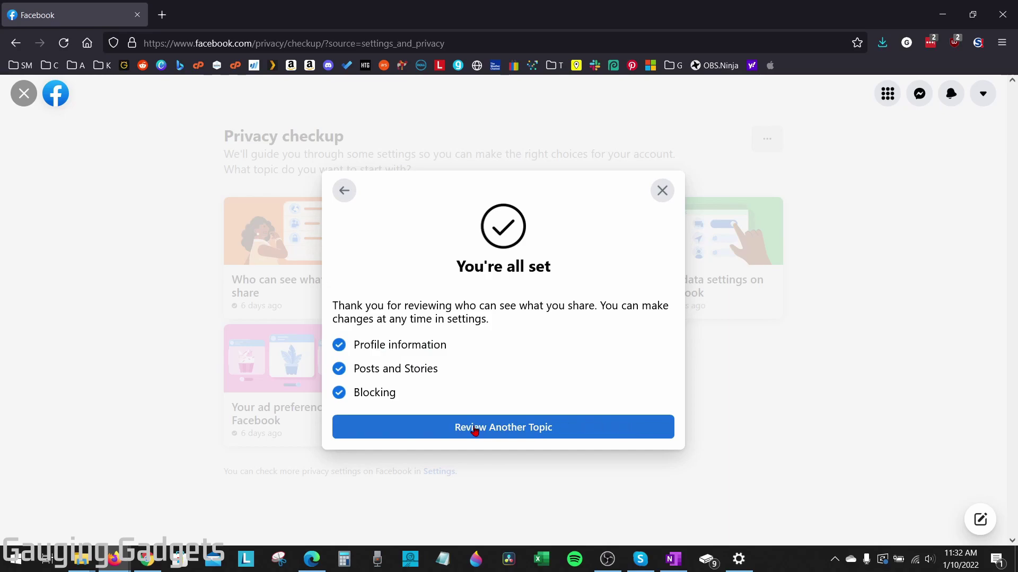
pyautogui.click(504, 437)
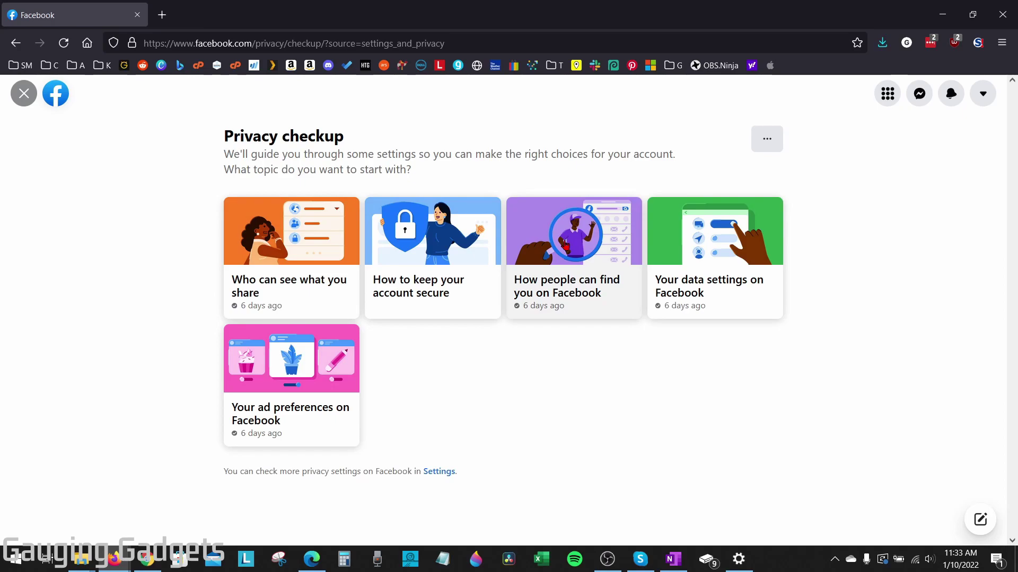
pyautogui.click(566, 246)
# Keep friend requests at Friends of friends and delete the pending friend request.
pyautogui.click(517, 461)
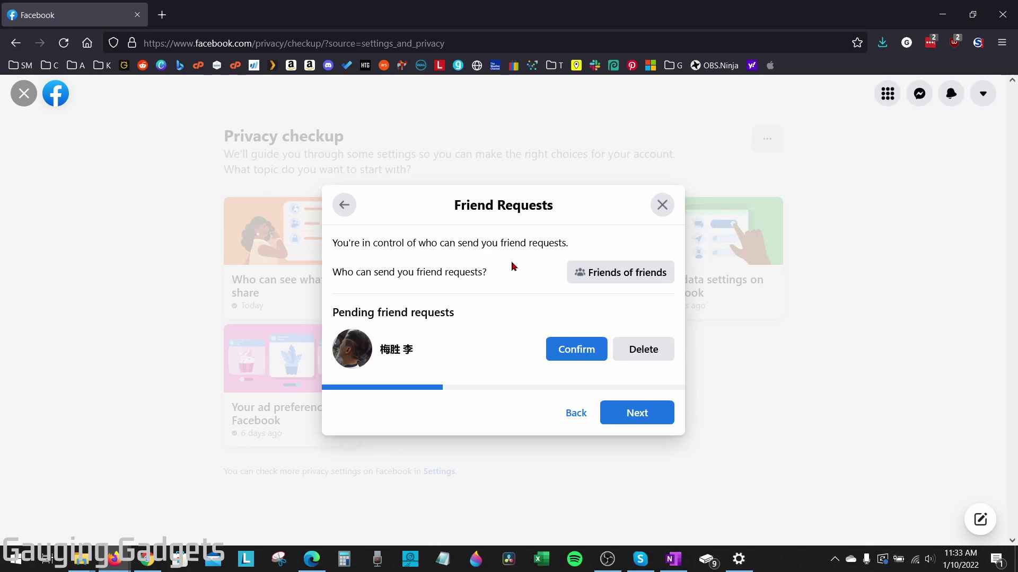
pyautogui.click(622, 274)
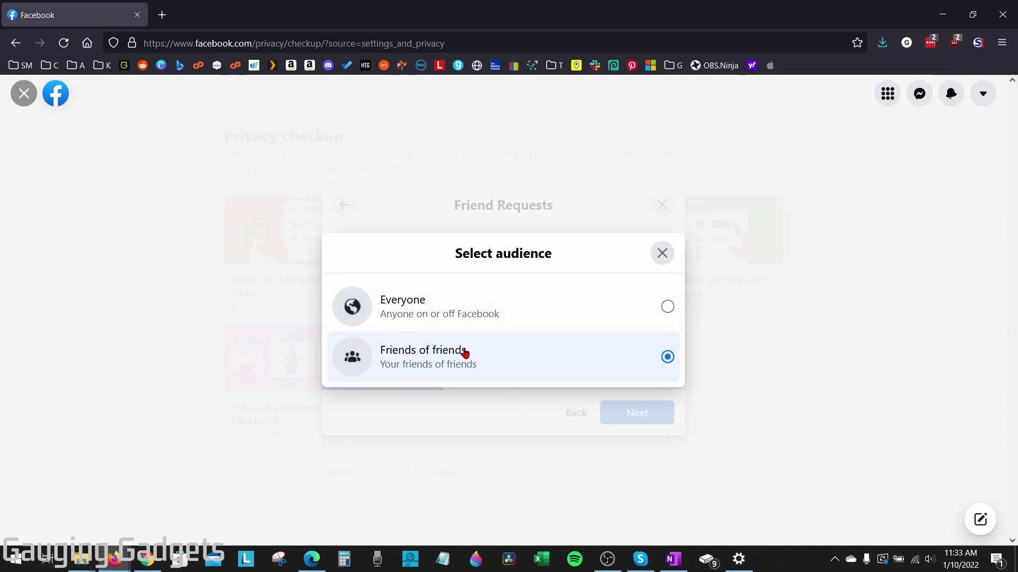
pyautogui.click(662, 254)
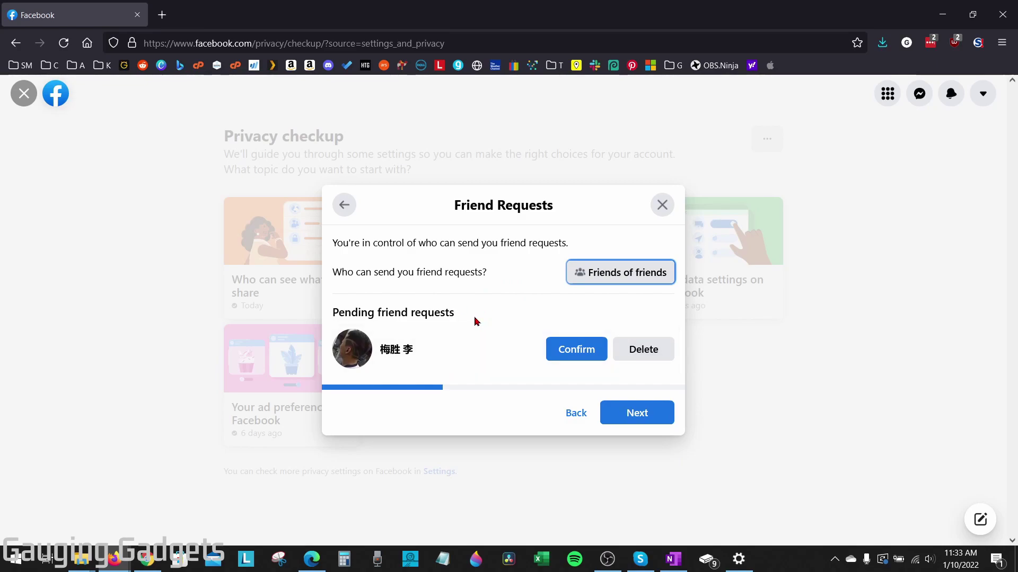
pyautogui.click(646, 364)
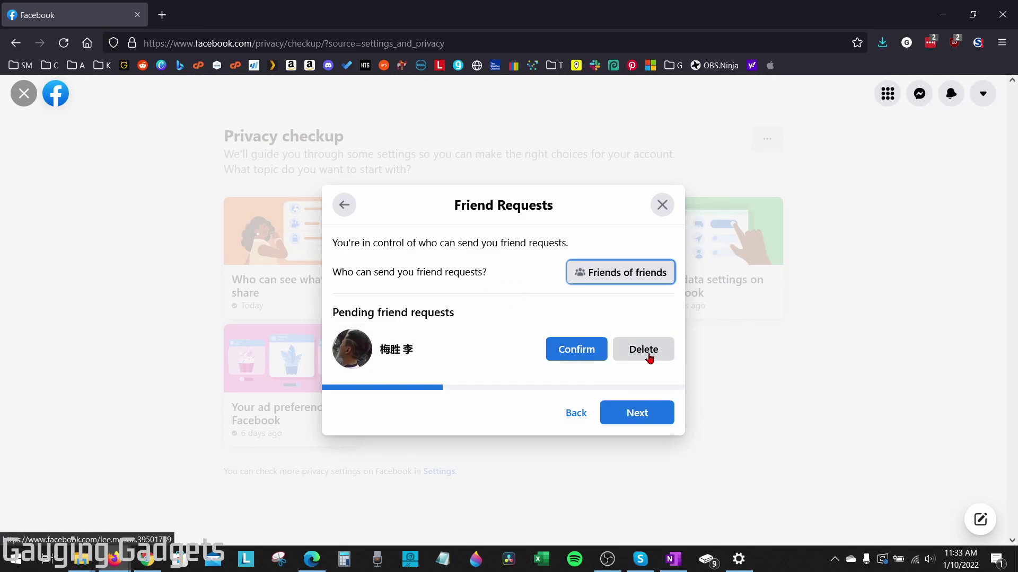
pyautogui.click(640, 419)
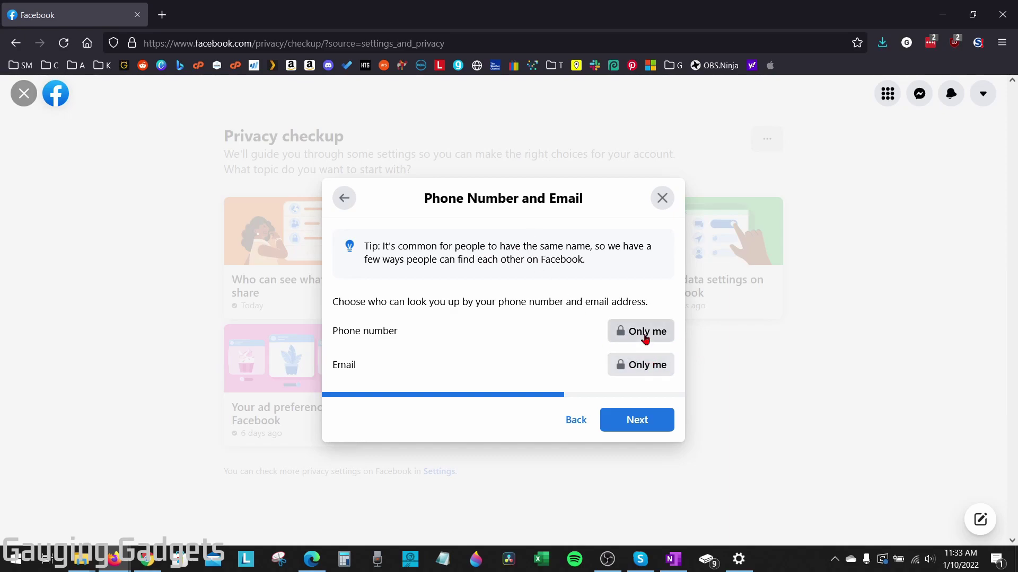
# Leave search engine linking to the profile turned off and complete the topic.
pyautogui.click(640, 424)
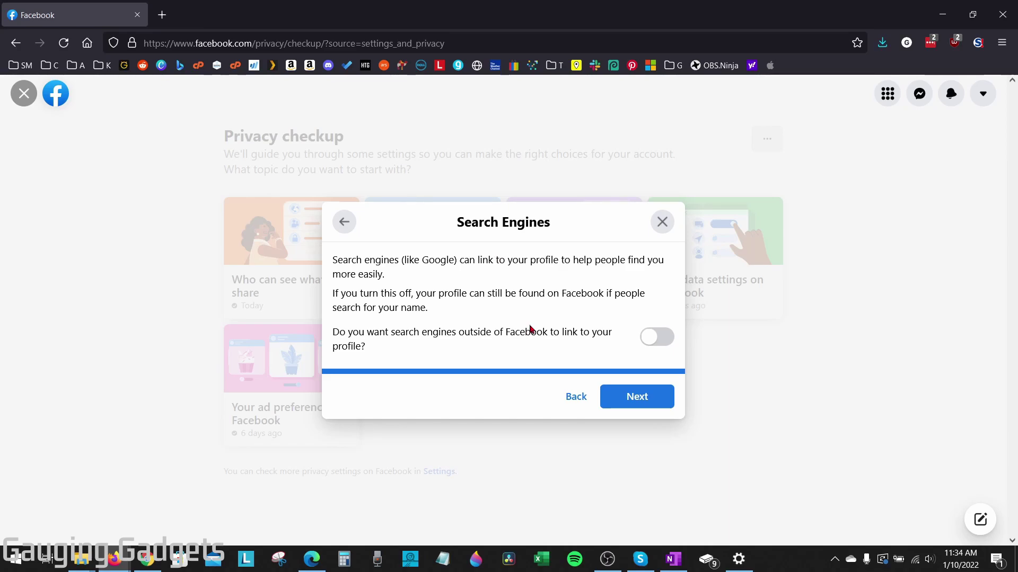
pyautogui.click(657, 341)
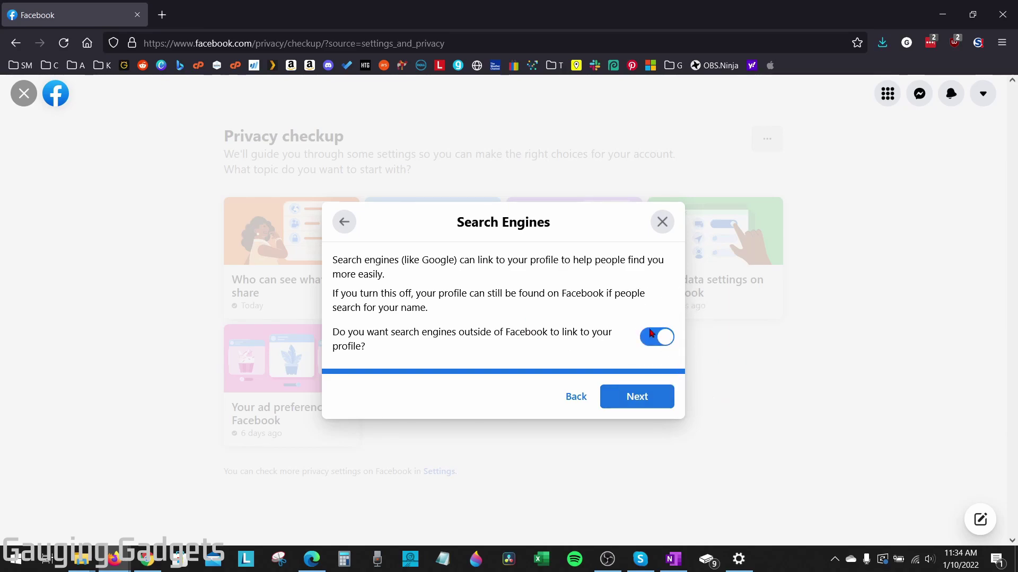
pyautogui.click(657, 340)
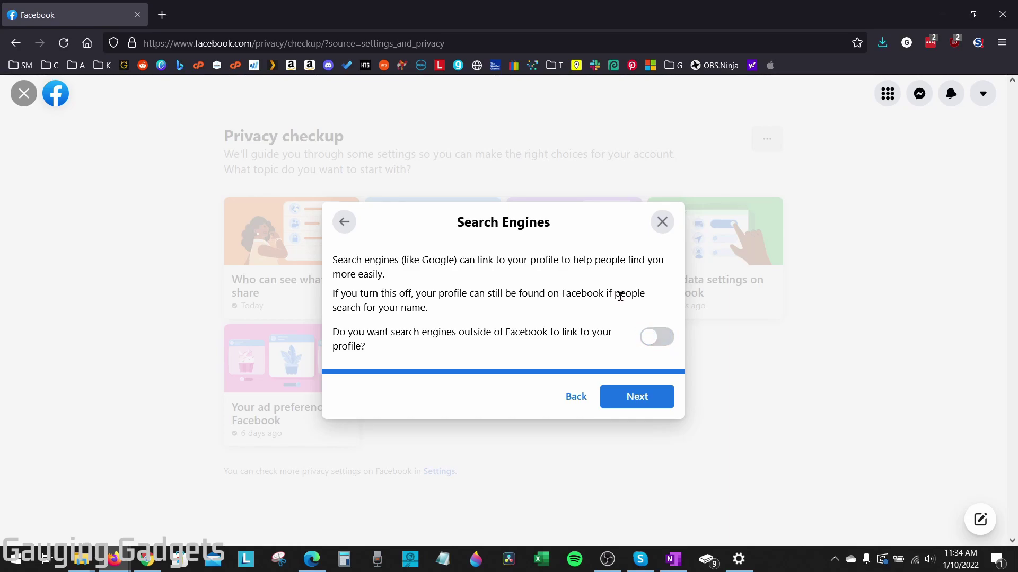
pyautogui.click(648, 403)
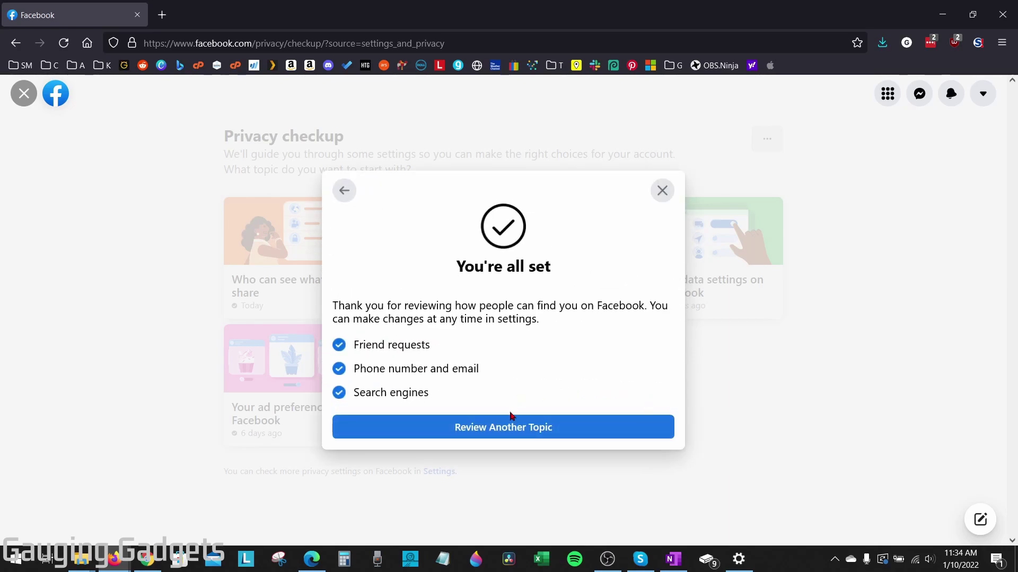
# Go through the 'Your data settings on Facebook' topic with no apps or websites to remove.
pyautogui.click(508, 427)
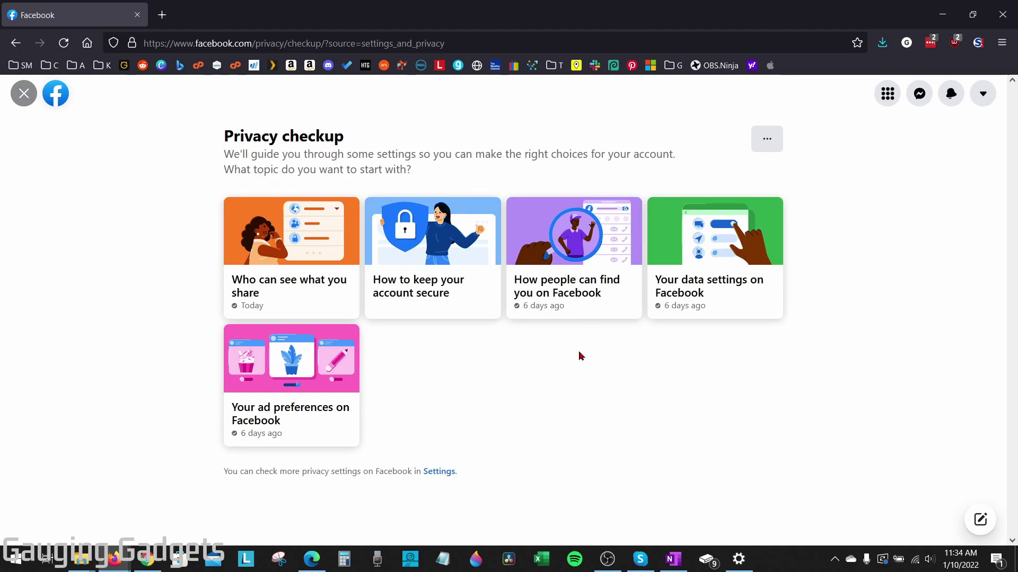
pyautogui.click(735, 294)
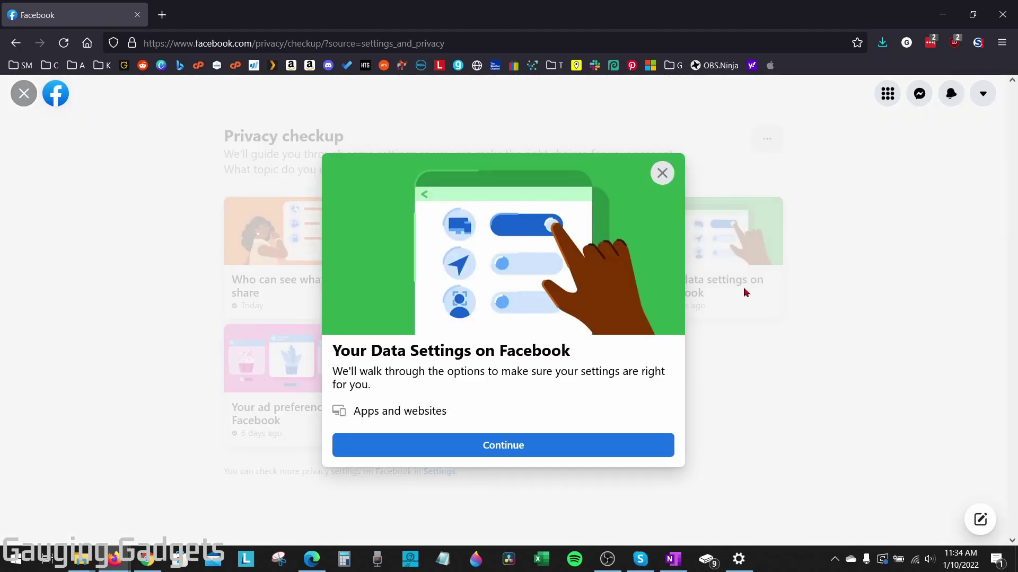
pyautogui.click(514, 449)
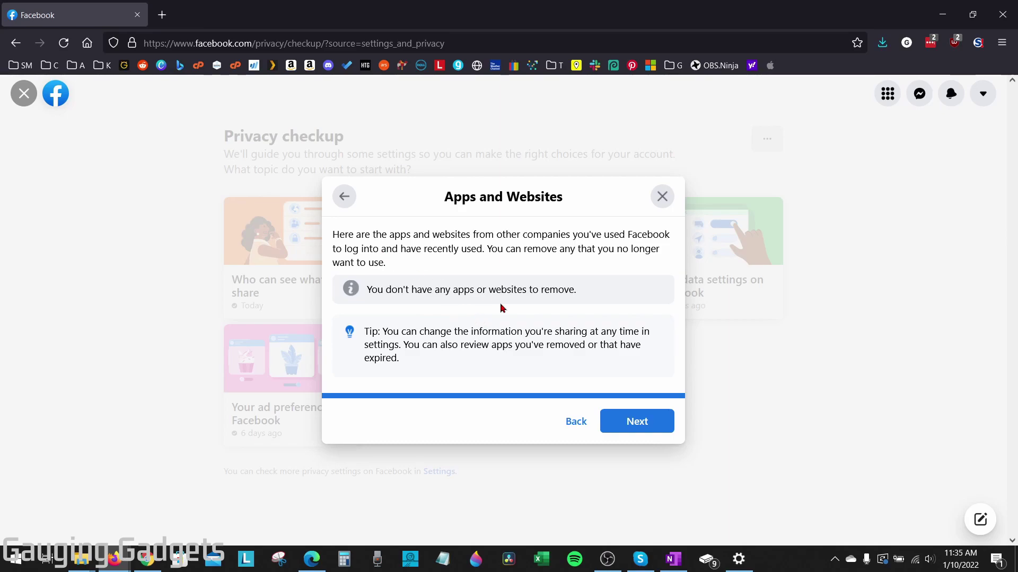
pyautogui.click(640, 433)
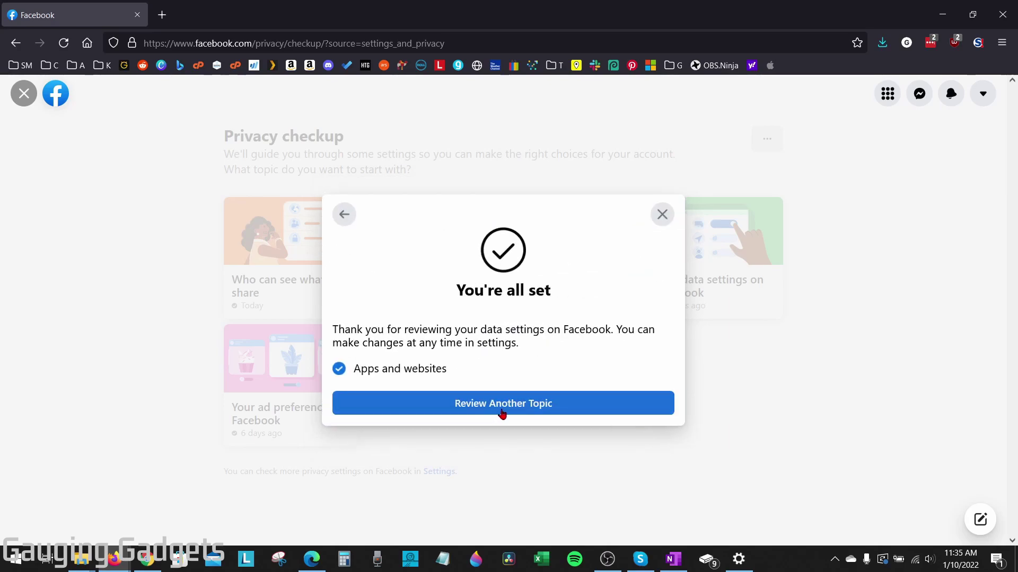
pyautogui.click(503, 411)
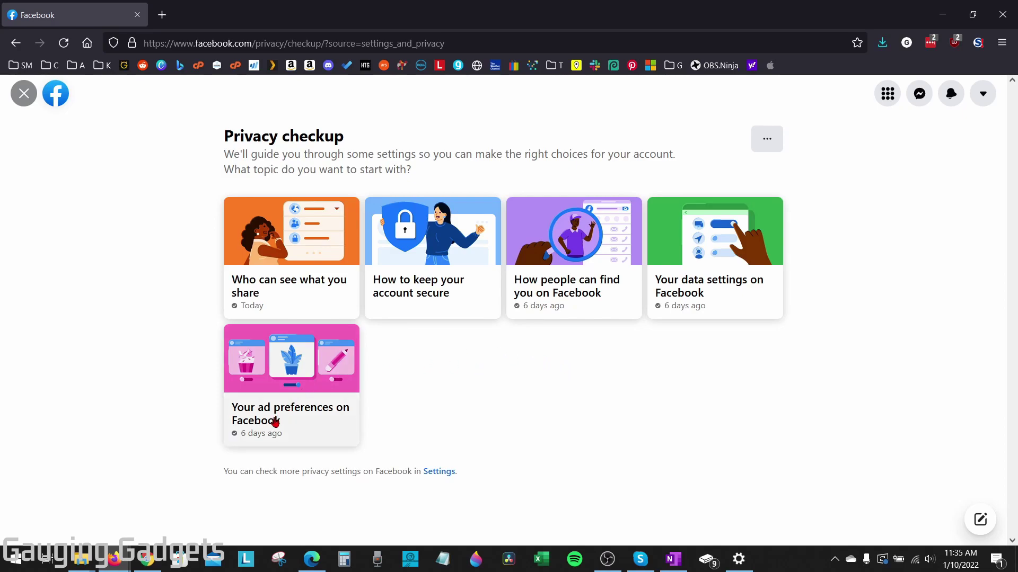
# Start the ad preferences review, keeping relationship status unused by advertisers.
pyautogui.click(295, 411)
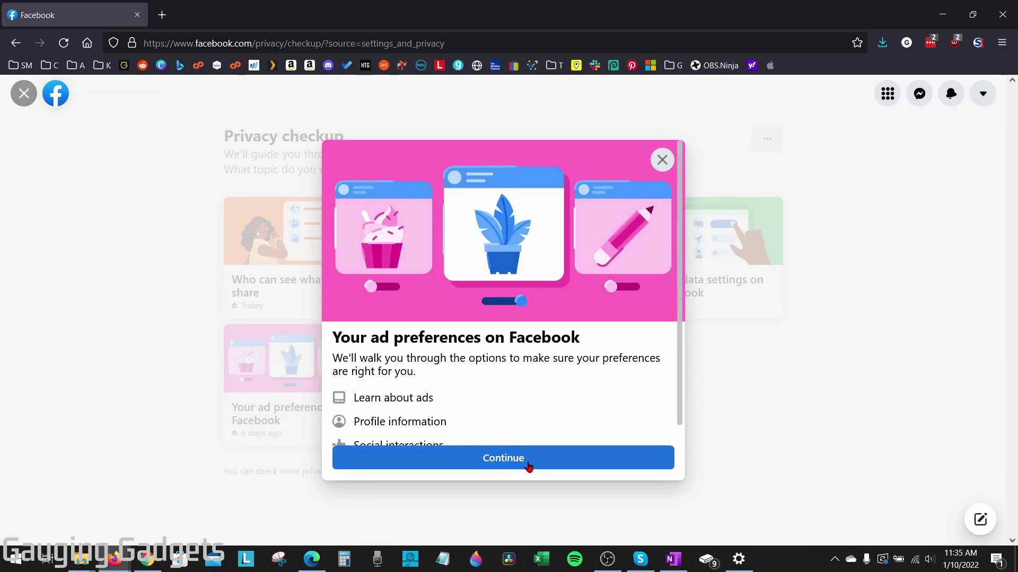
pyautogui.click(514, 466)
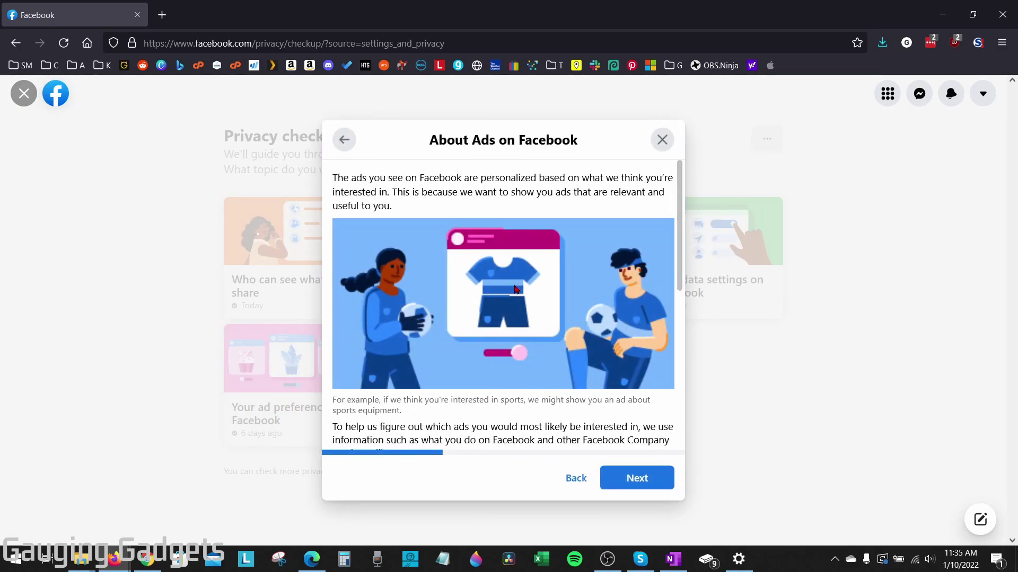
pyautogui.click(636, 479)
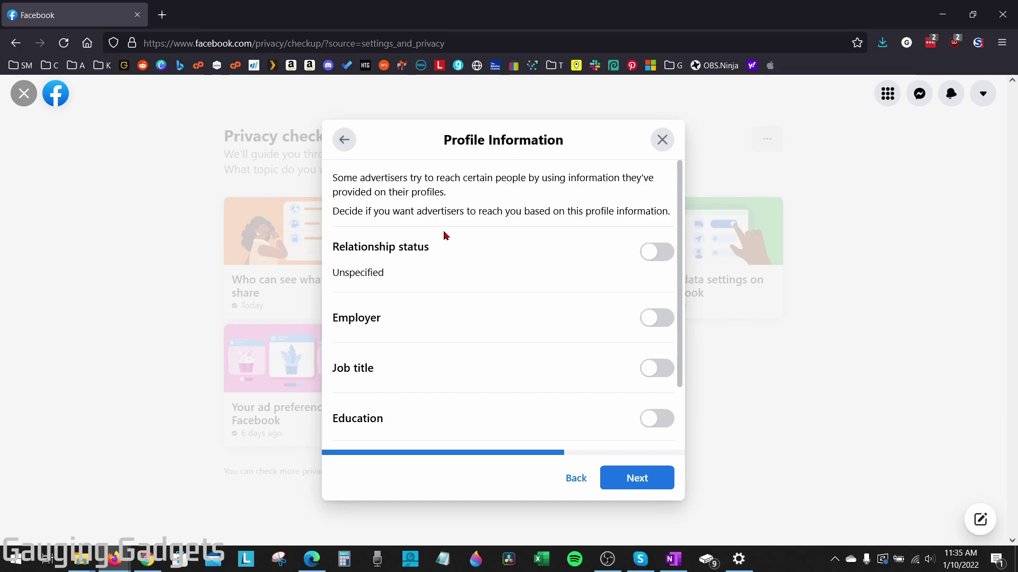
pyautogui.click(523, 264)
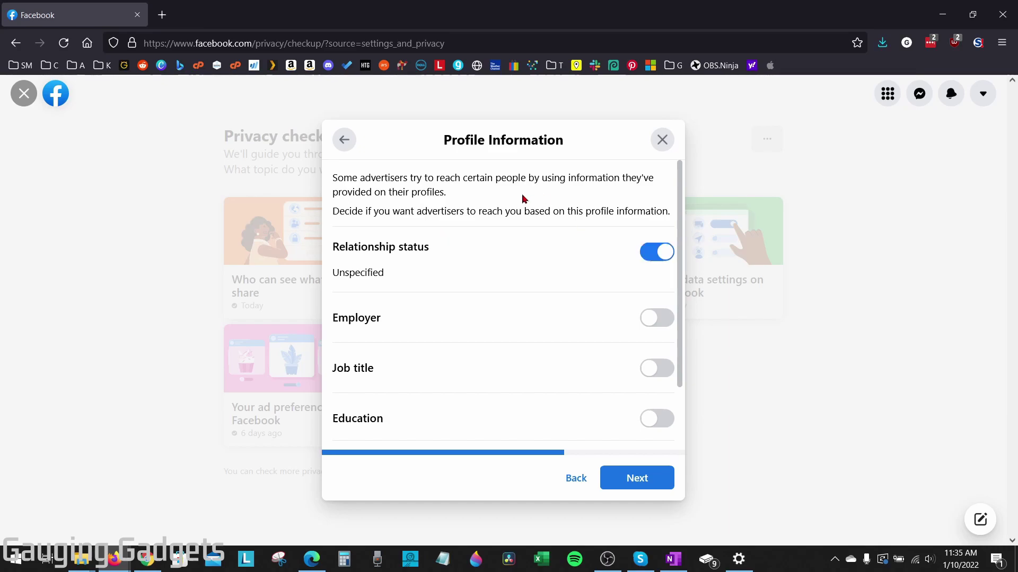
pyautogui.click(649, 257)
pyautogui.scroll(-2, 569, 252)
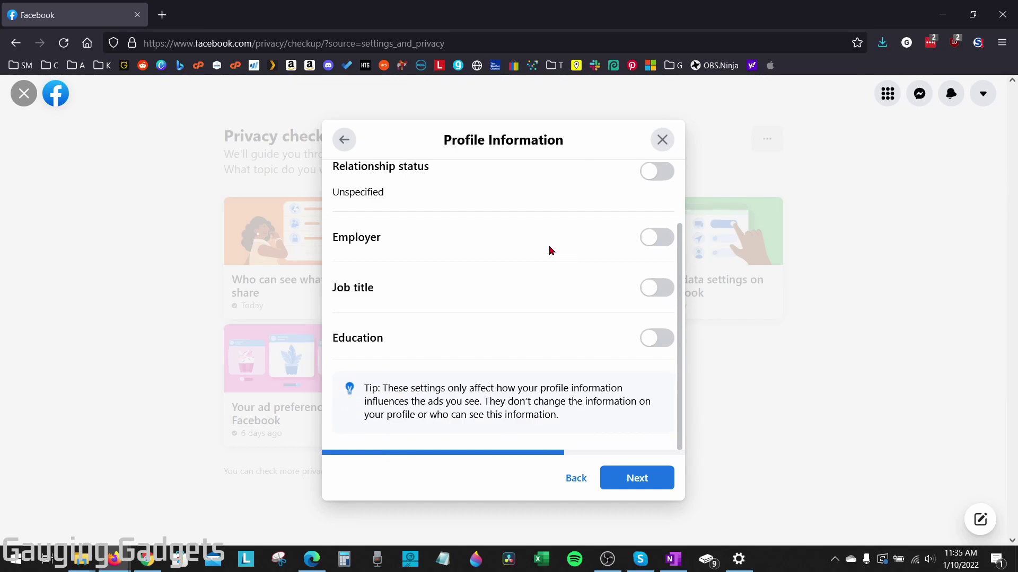
# Set social interactions alongside ads to Only me and finish the ad preferences review.
pyautogui.click(638, 479)
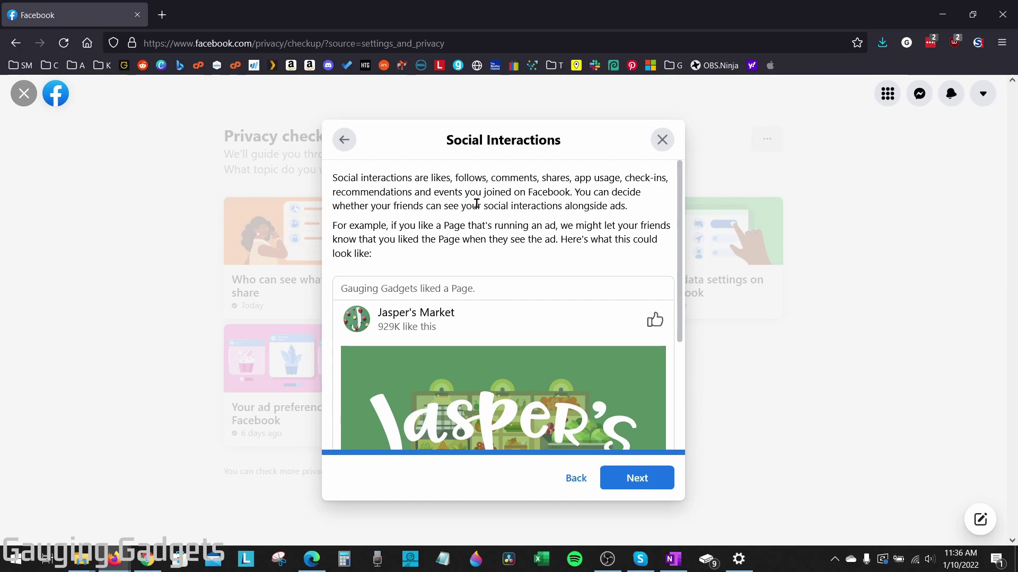
pyautogui.scroll(-3, 477, 204)
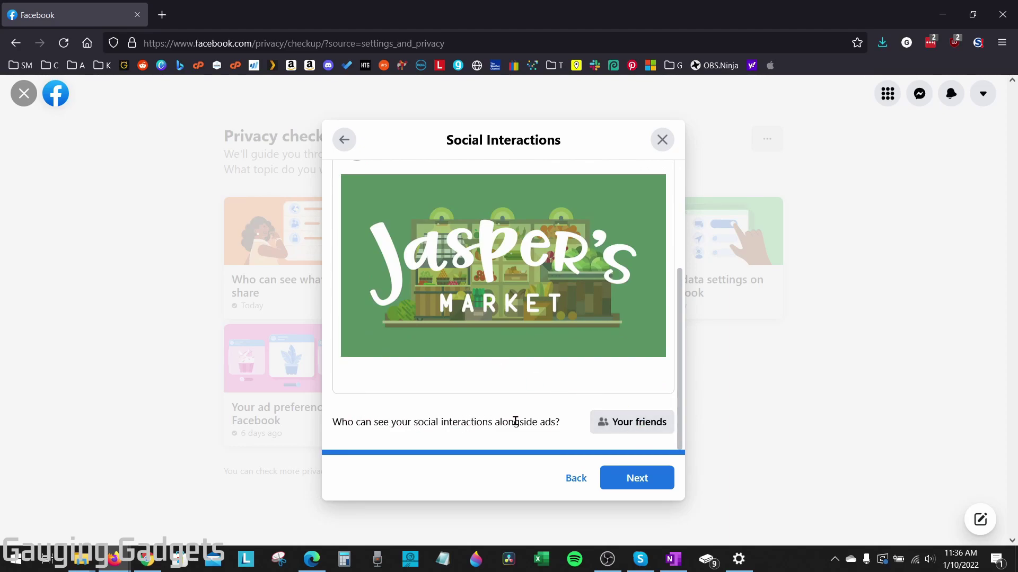
pyautogui.click(634, 425)
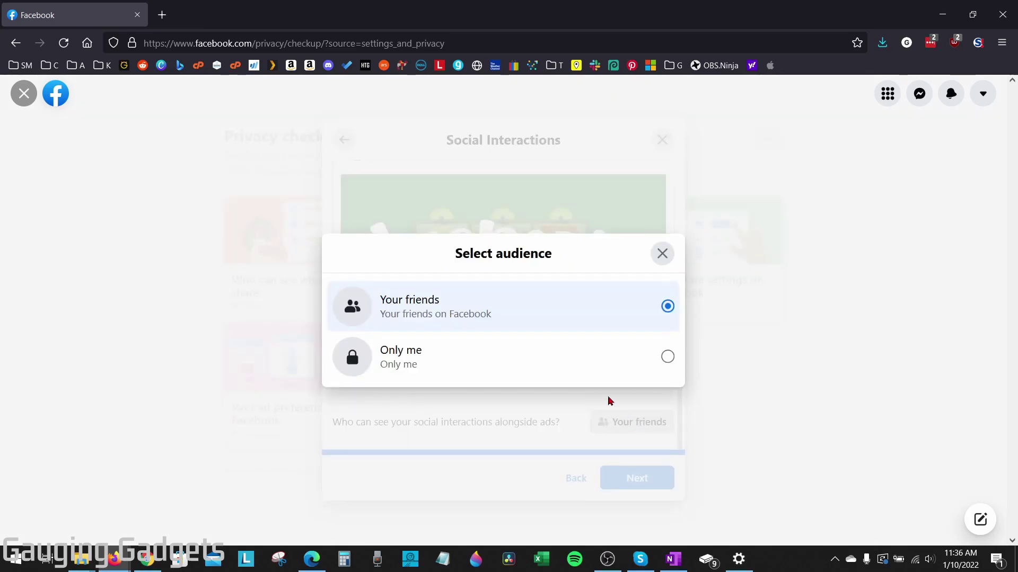
pyautogui.click(425, 352)
pyautogui.click(624, 486)
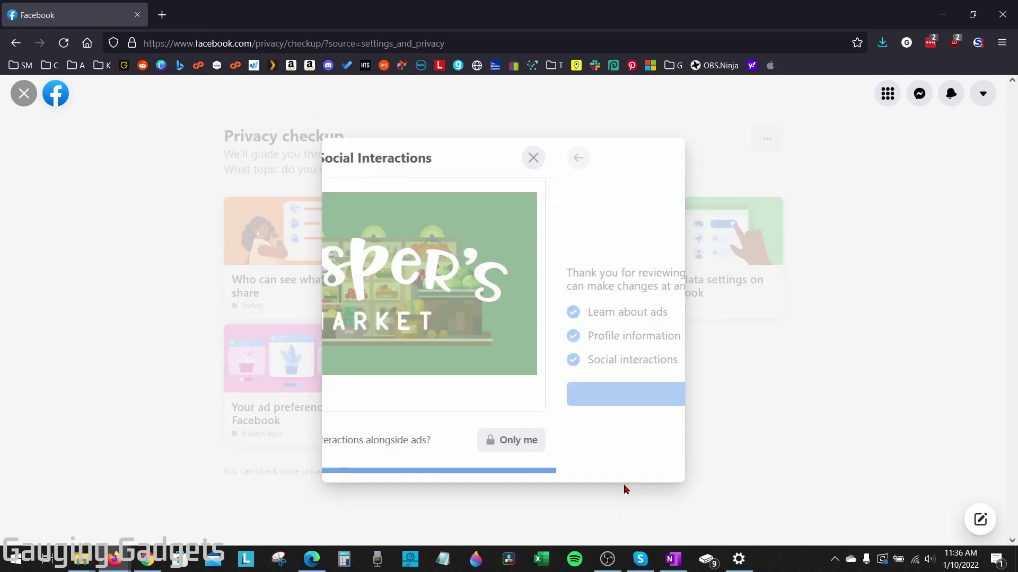
pyautogui.click(496, 432)
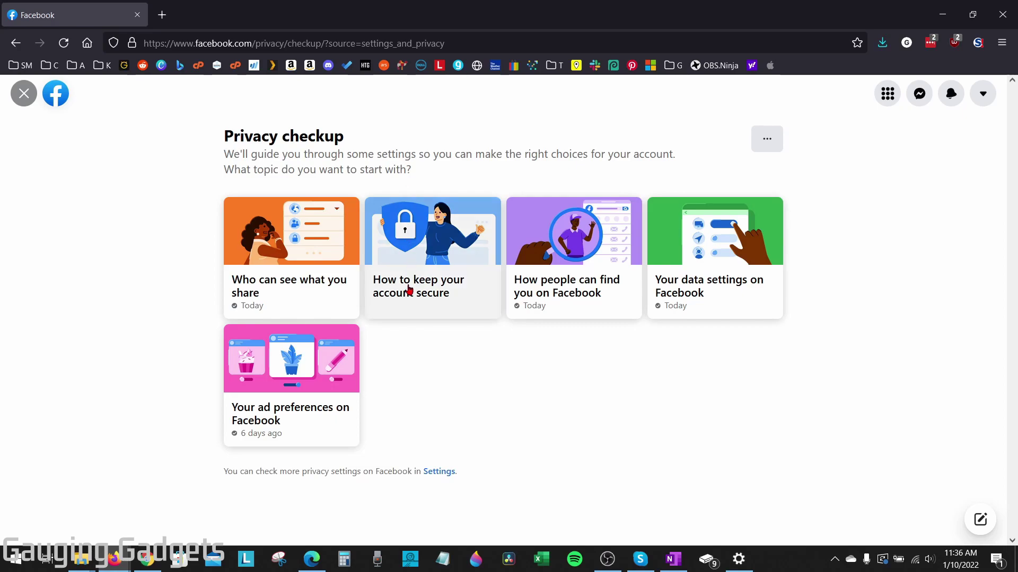
# In Settings, set message requests from friends of friends and others to Don't receive requests.
pyautogui.click(986, 99)
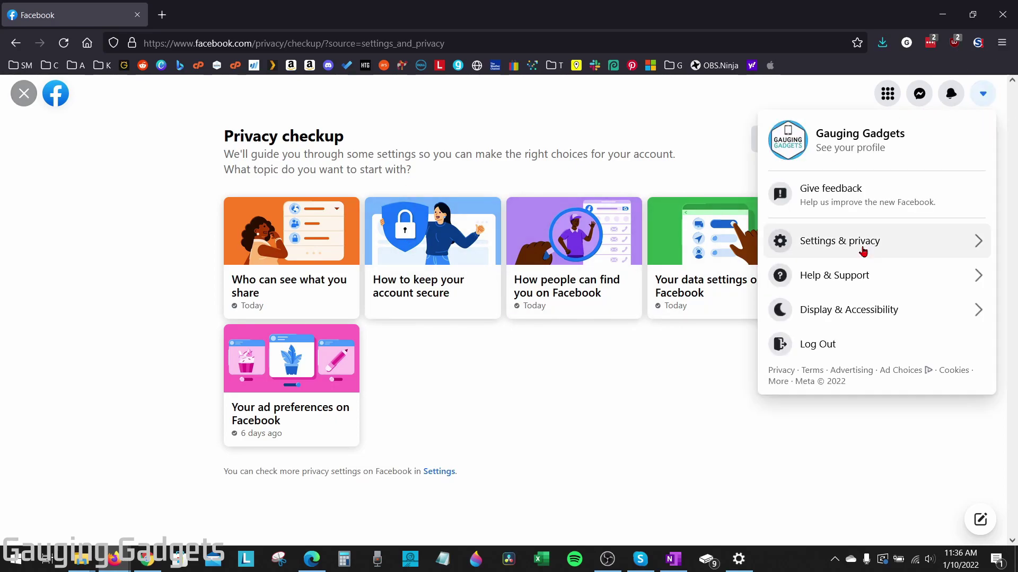
pyautogui.click(869, 245)
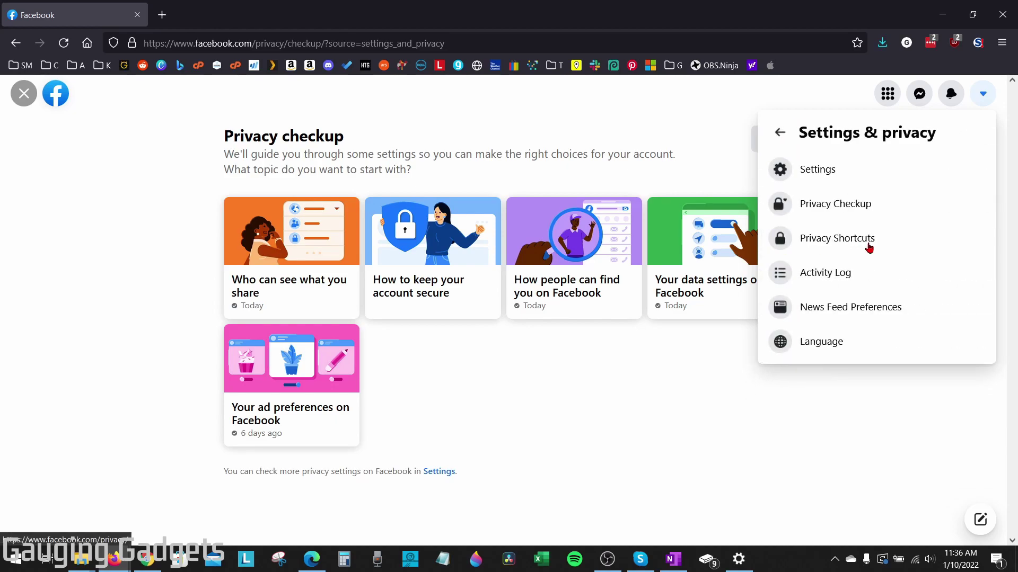
pyautogui.click(814, 171)
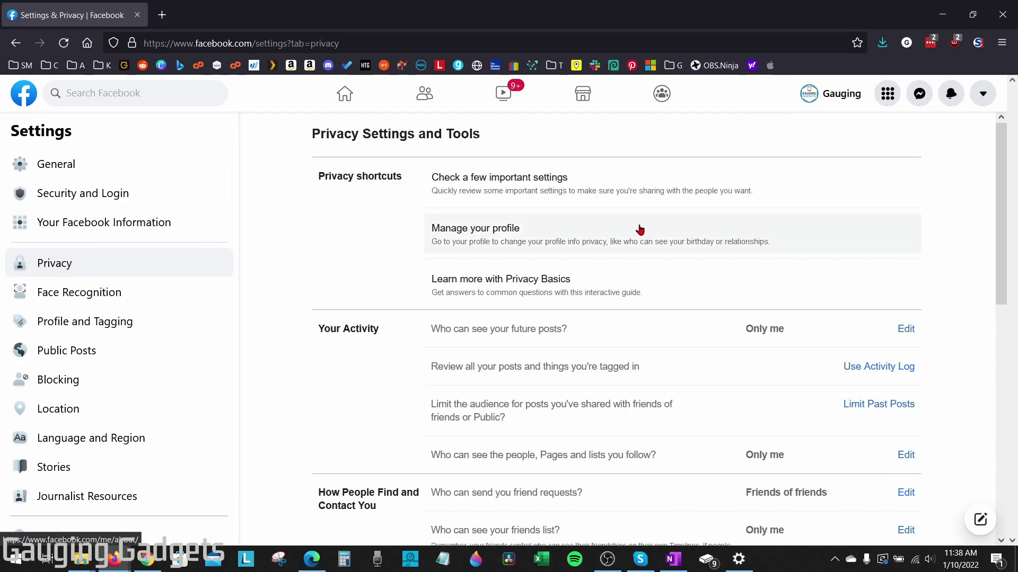
pyautogui.scroll(-8, 620, 254)
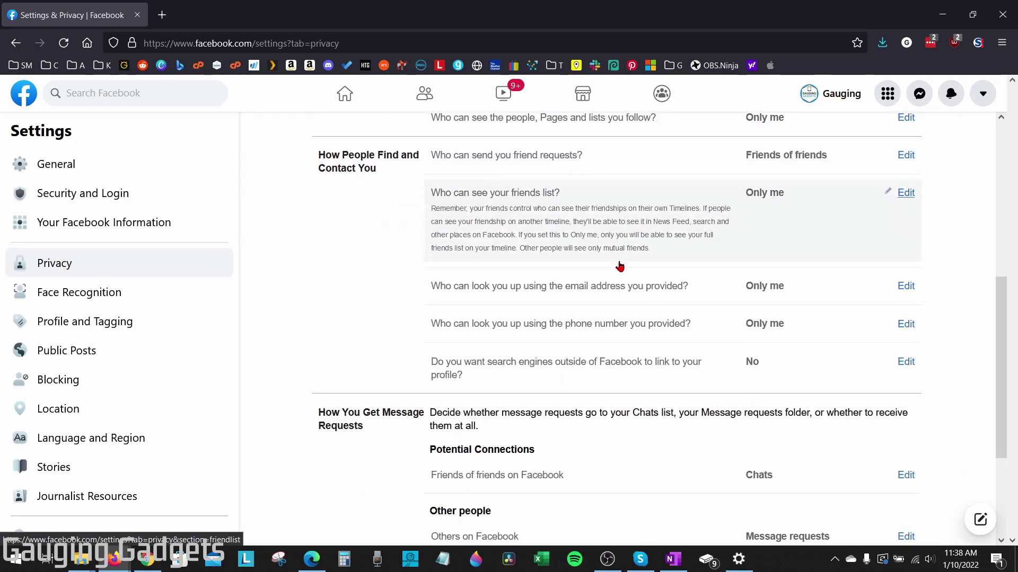
pyautogui.scroll(-1, 618, 265)
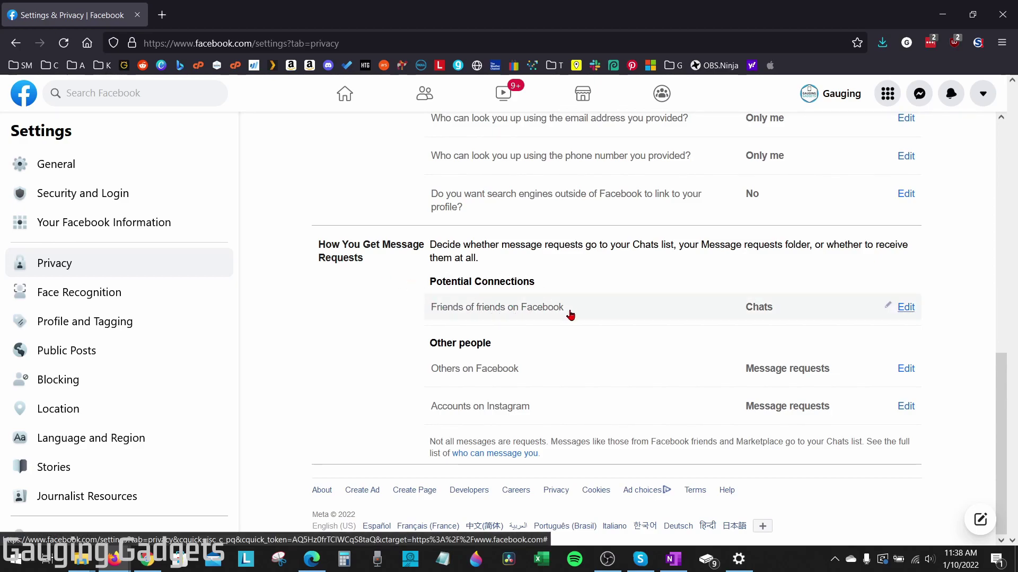
pyautogui.click(905, 308)
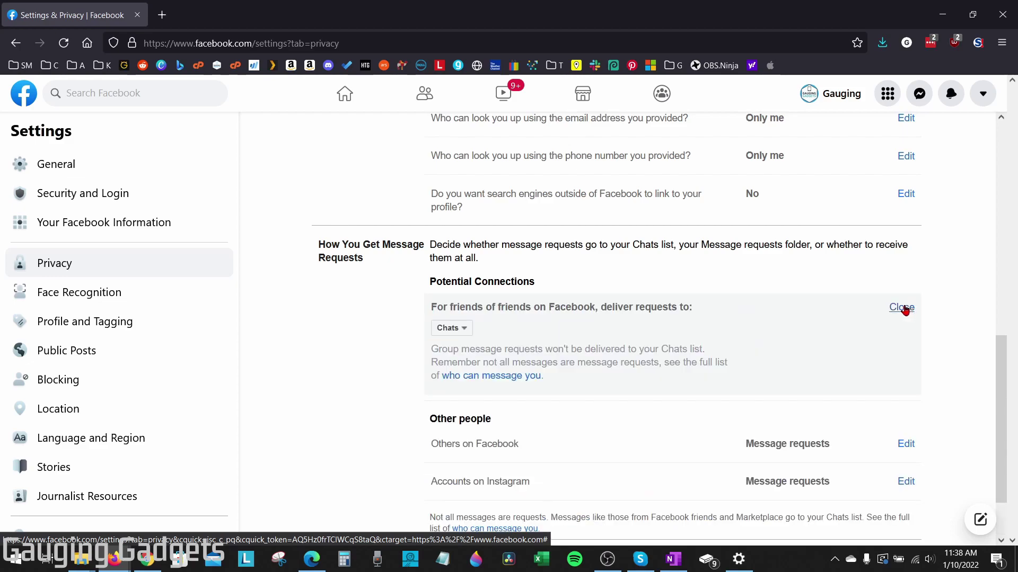
pyautogui.click(463, 329)
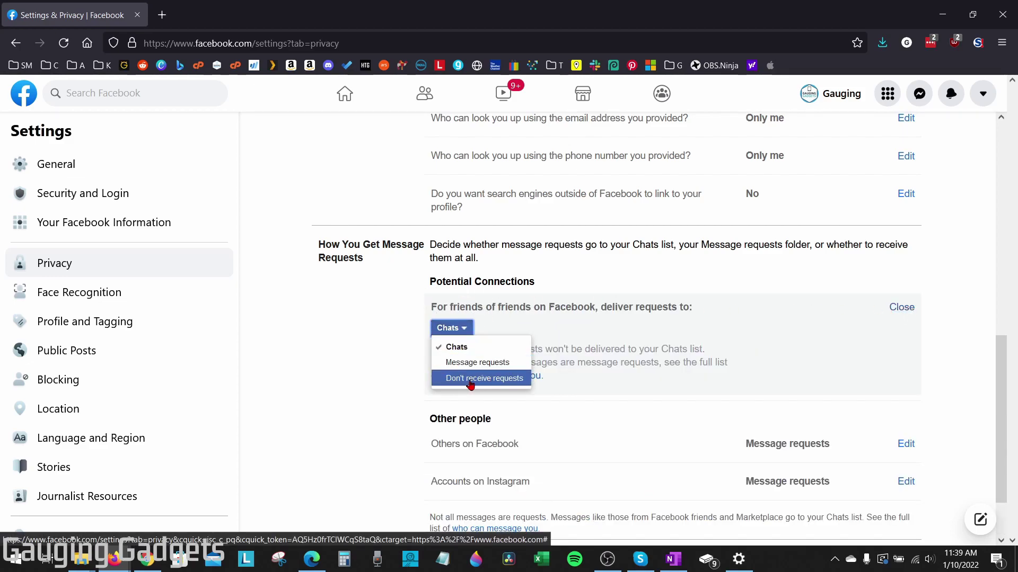
pyautogui.click(504, 387)
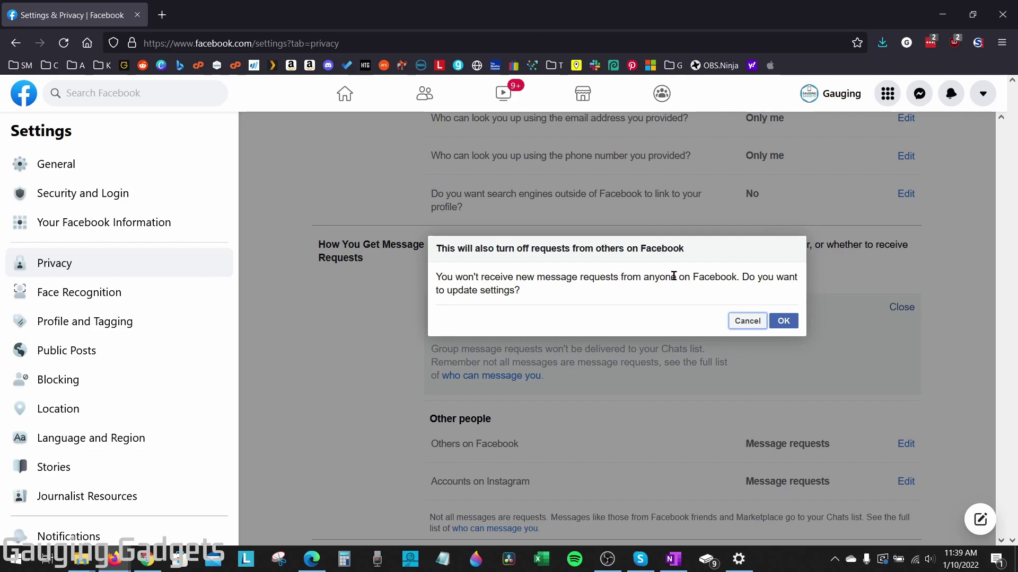
pyautogui.click(783, 321)
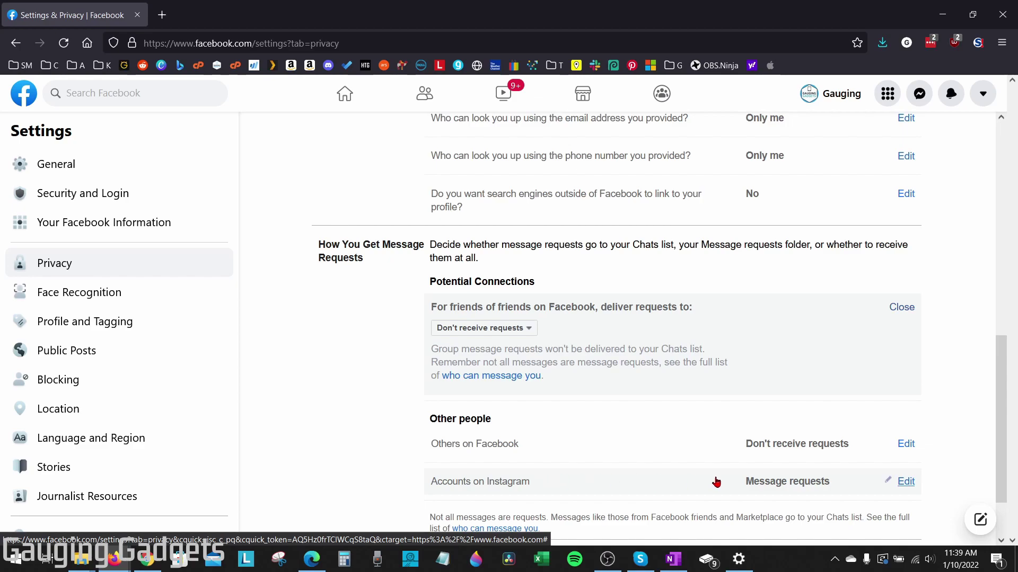
# Set message requests from Instagram accounts to Don't receive requests.
pyautogui.click(906, 482)
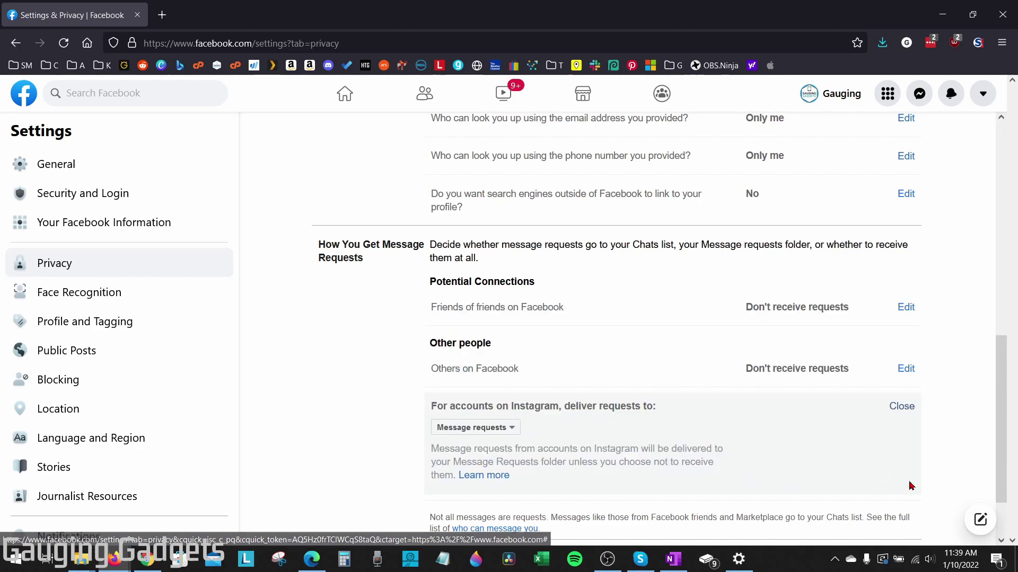
pyautogui.click(505, 428)
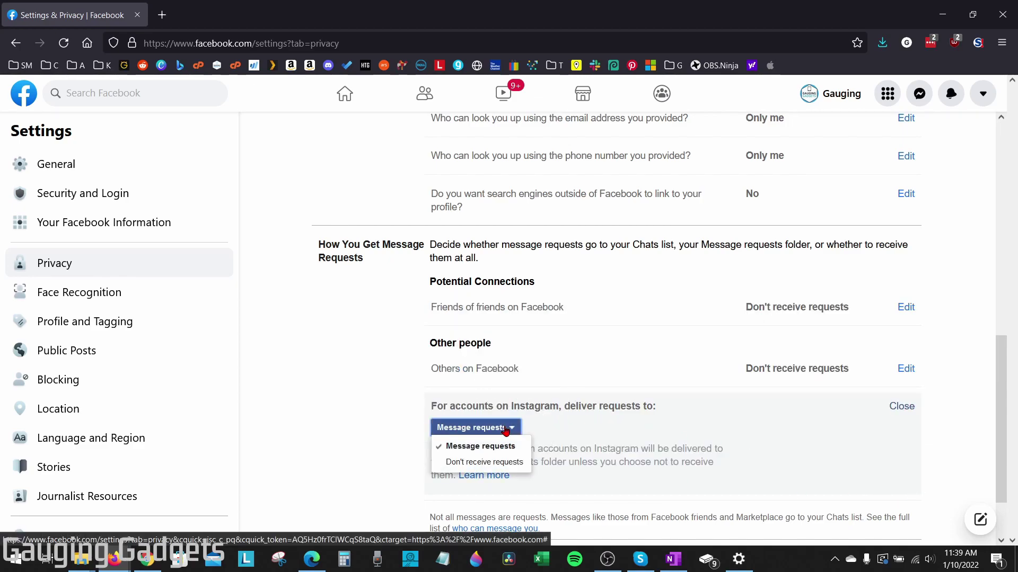
pyautogui.click(501, 464)
pyautogui.click(907, 409)
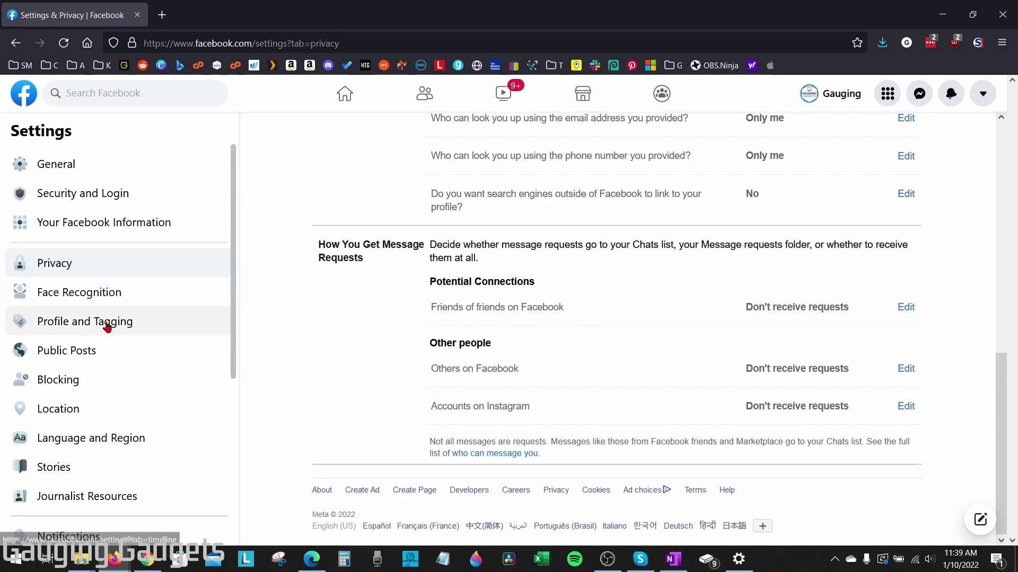
# In Profile and Tagging, set both tagged-post audience options to Only me.
pyautogui.click(82, 329)
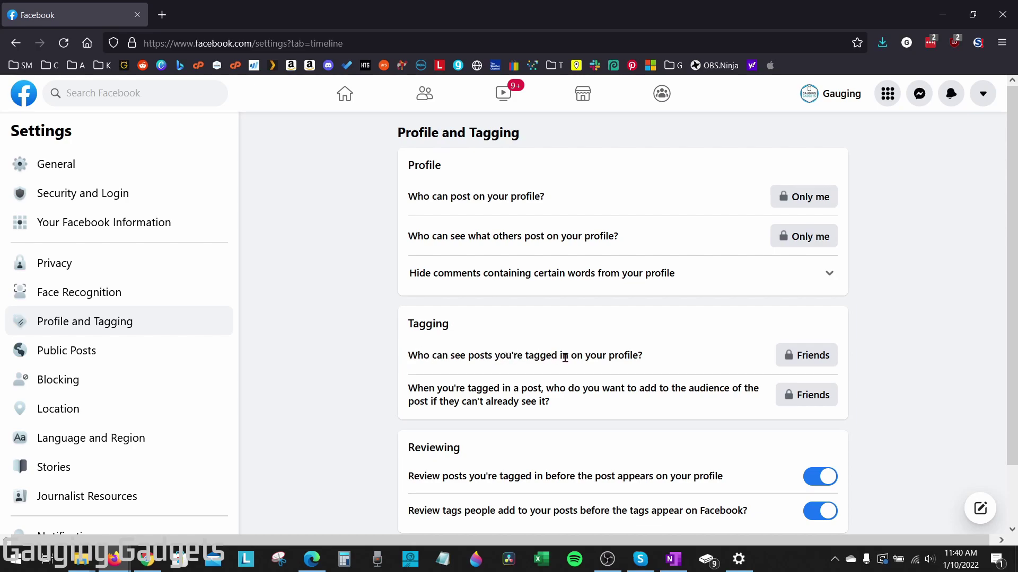
pyautogui.click(816, 362)
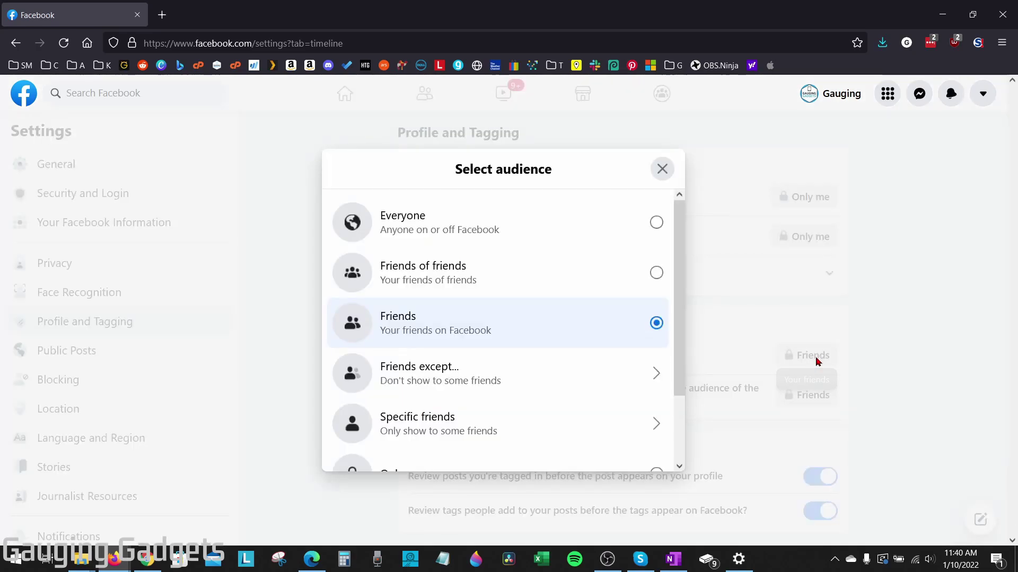
pyautogui.scroll(-2, 541, 366)
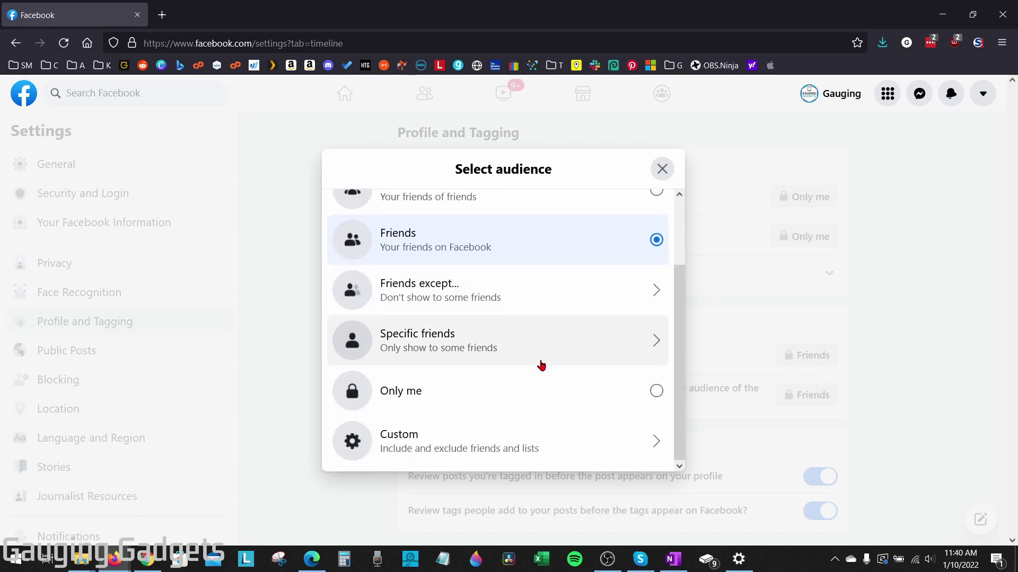
pyautogui.click(450, 404)
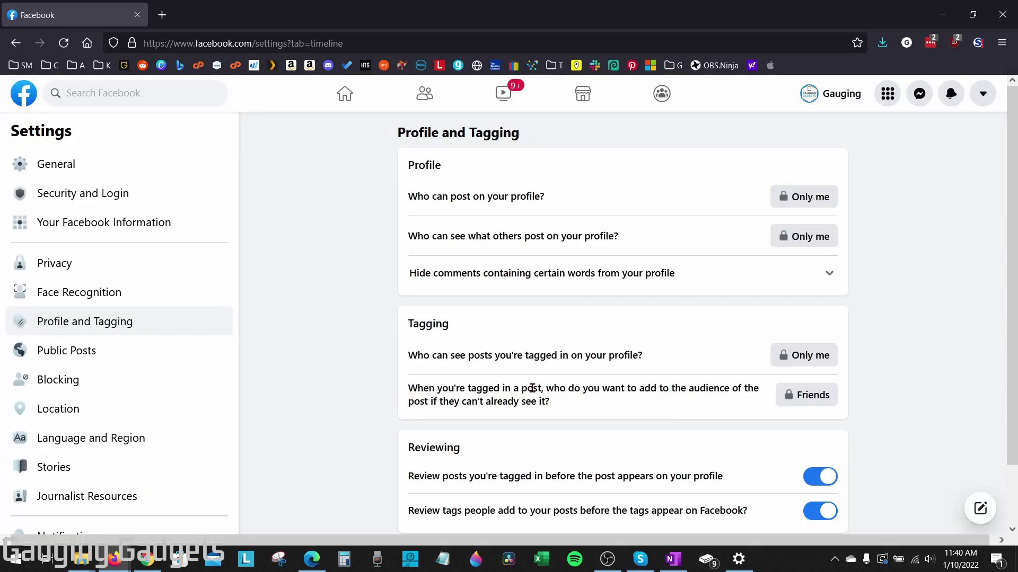
pyautogui.click(806, 398)
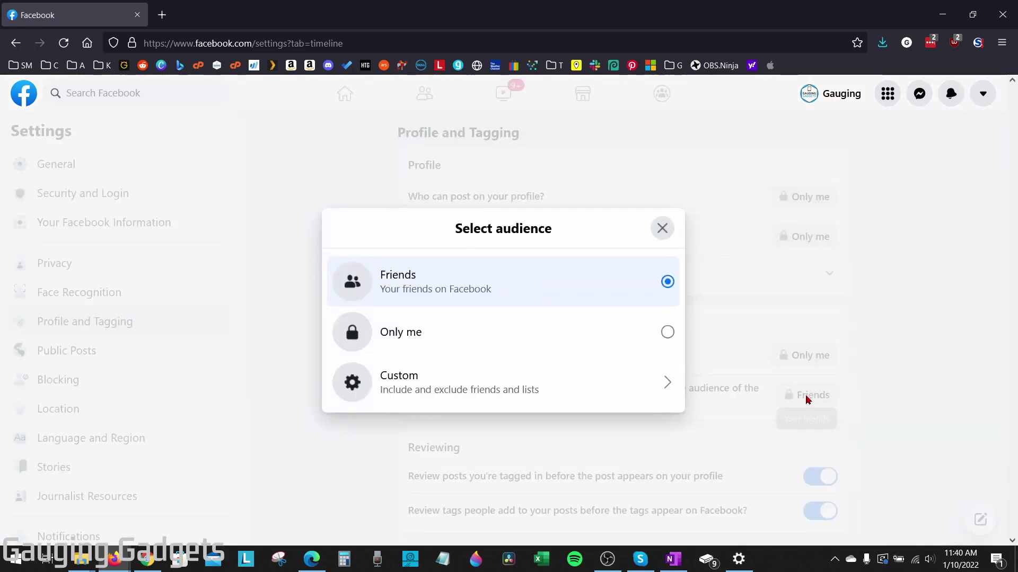
pyautogui.click(424, 338)
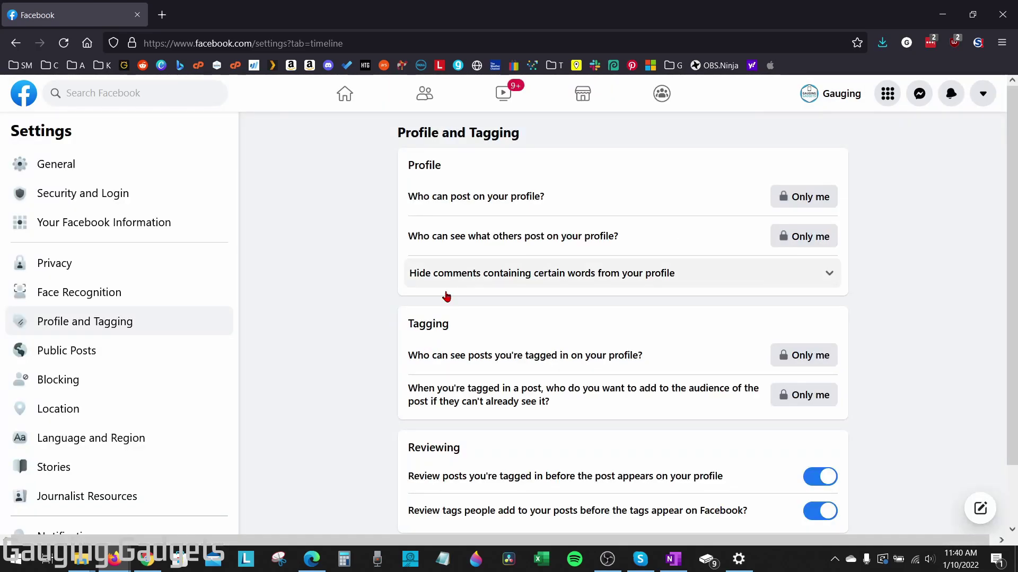
pyautogui.scroll(-2, 547, 452)
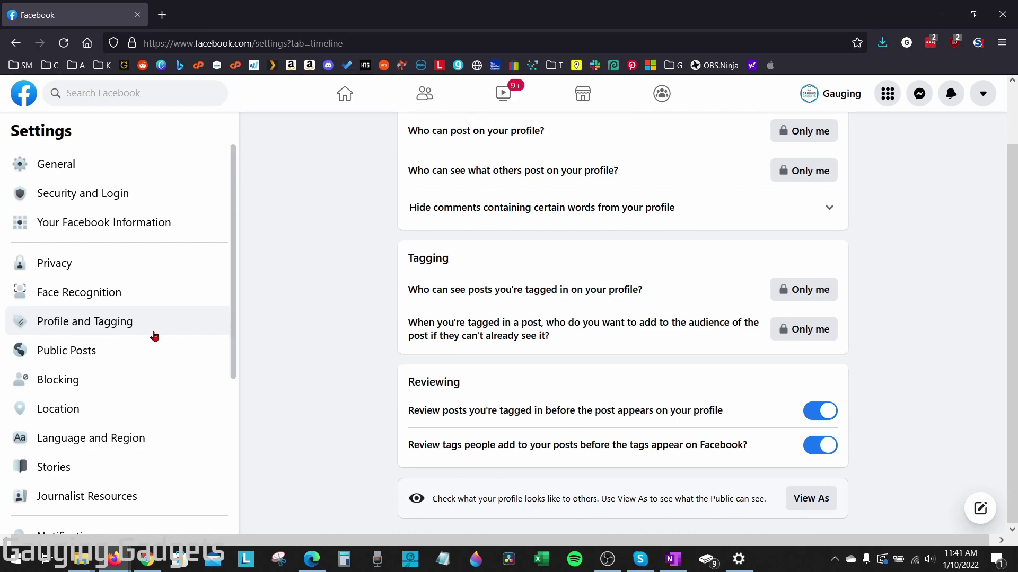
# In Public Posts, keep Who Can Follow Me and public post comments limited to Friends.
pyautogui.click(55, 357)
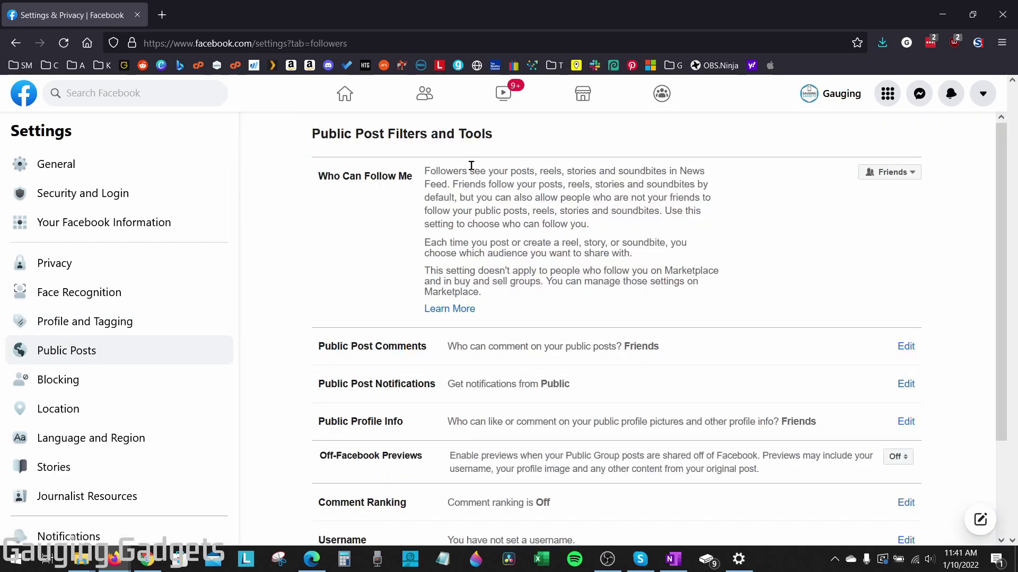
pyautogui.click(899, 177)
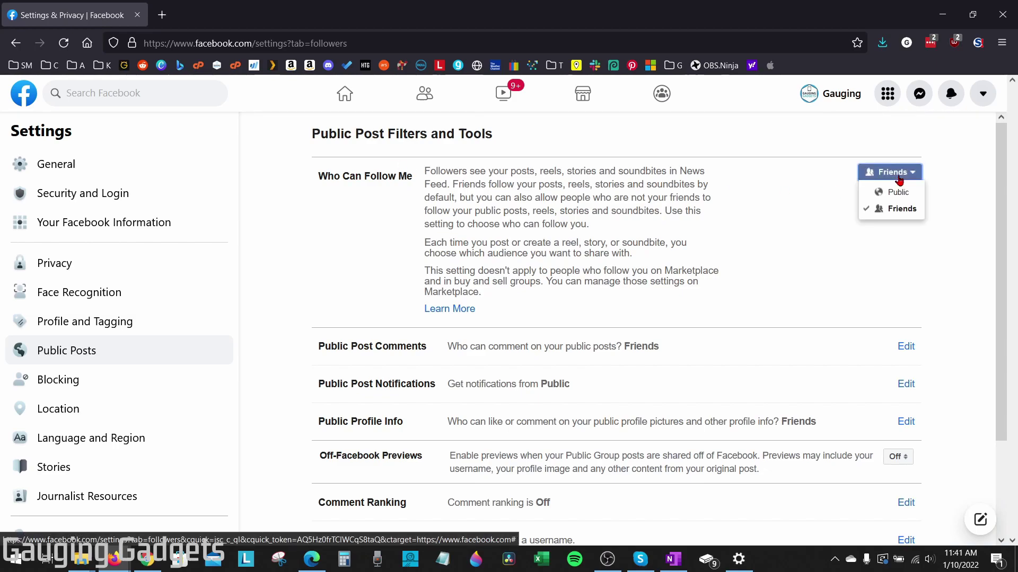
pyautogui.click(891, 209)
pyautogui.scroll(-2, 738, 272)
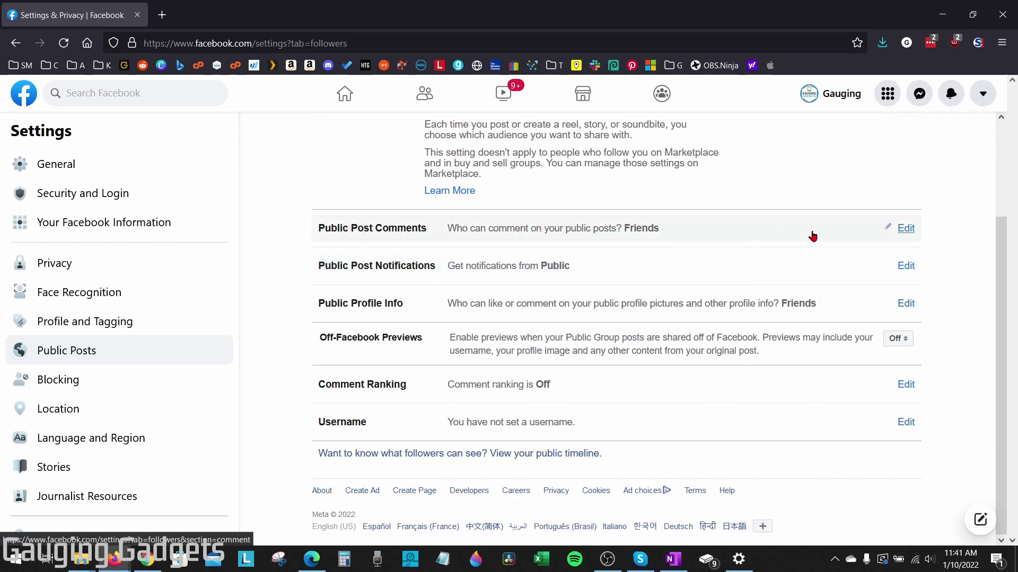
pyautogui.click(906, 229)
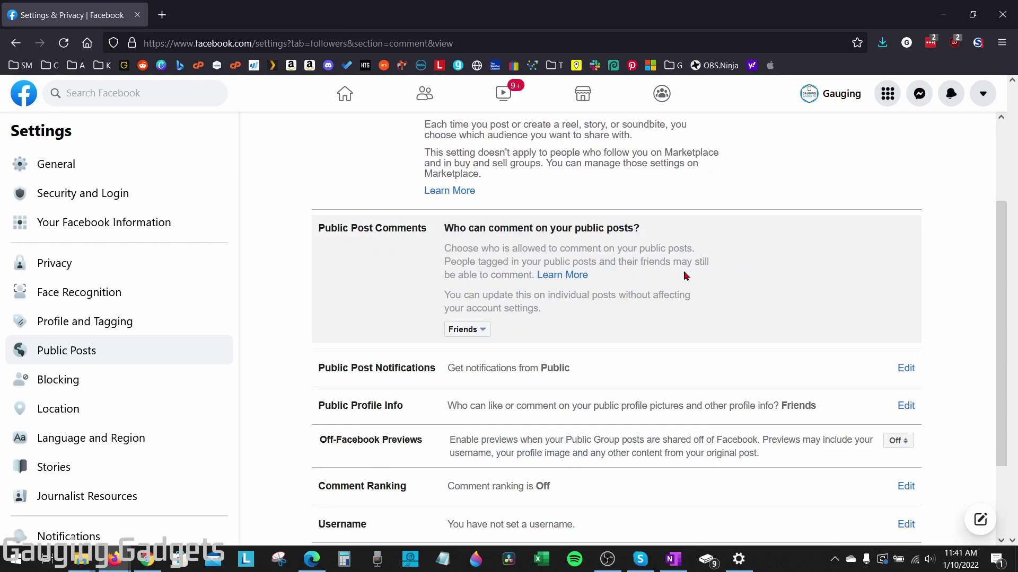
pyautogui.click(467, 329)
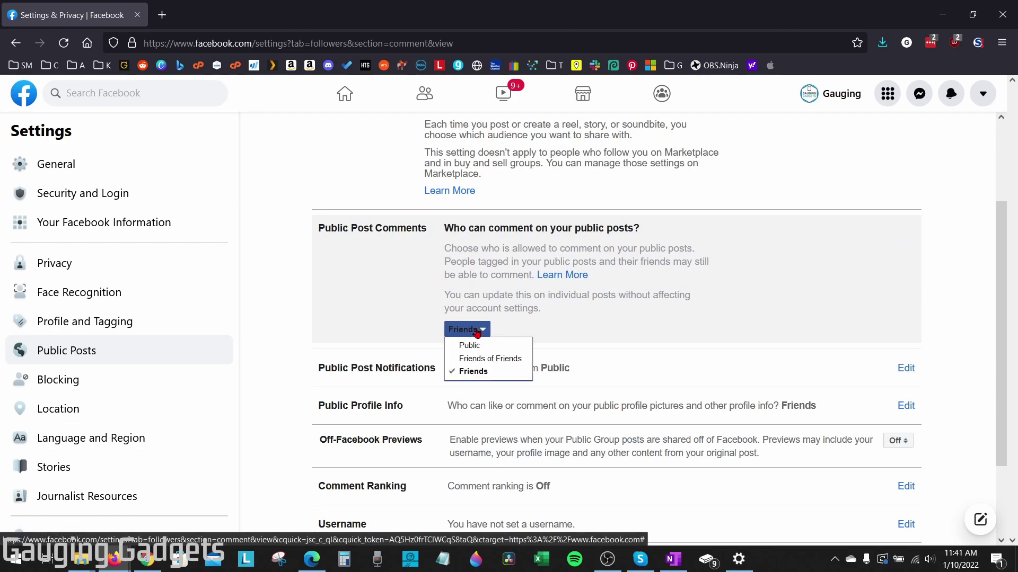
pyautogui.click(485, 373)
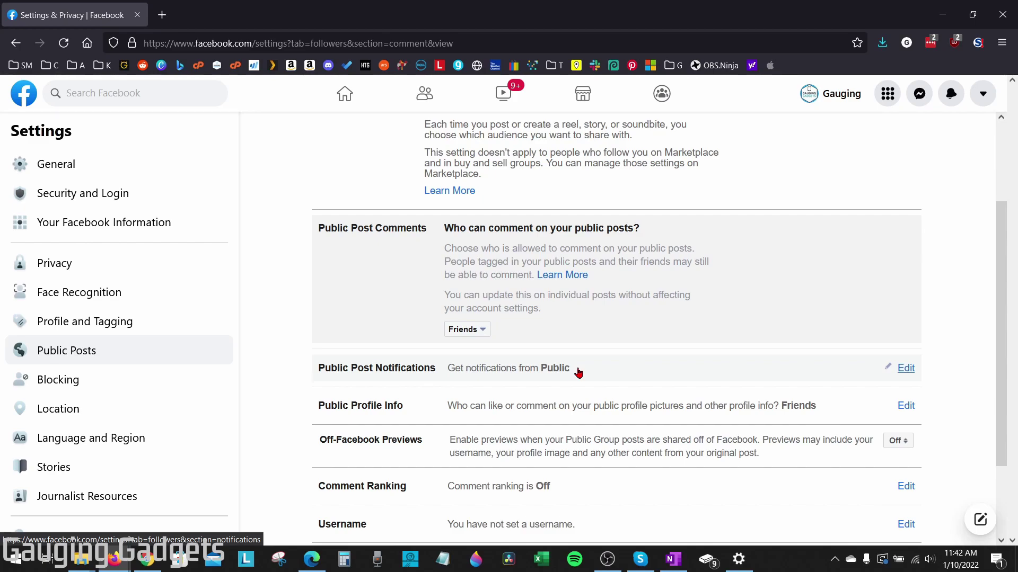
# Keep public profile info limited to Friends and off-Facebook previews turned Off.
pyautogui.scroll(-2, 586, 376)
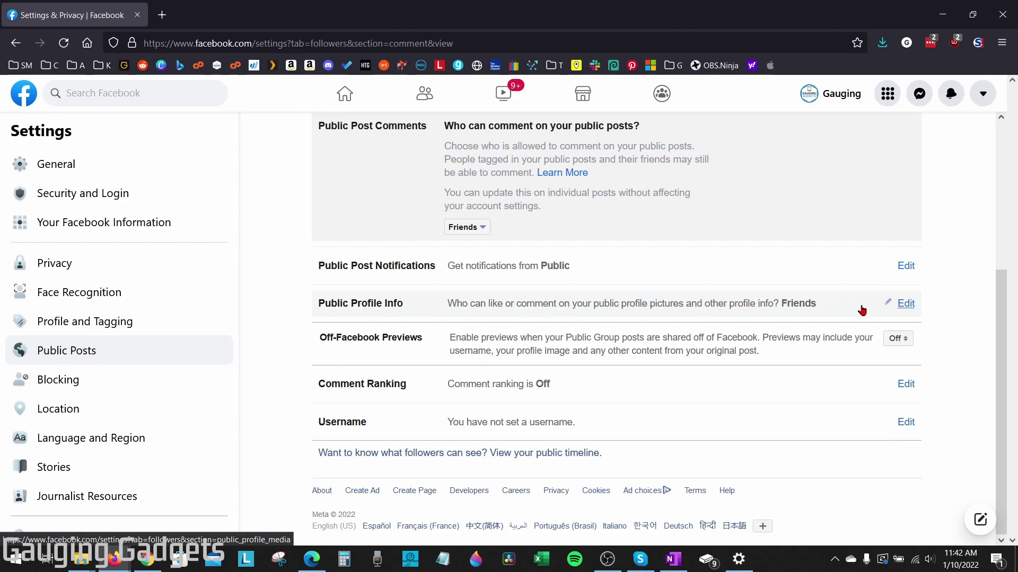
pyautogui.click(906, 304)
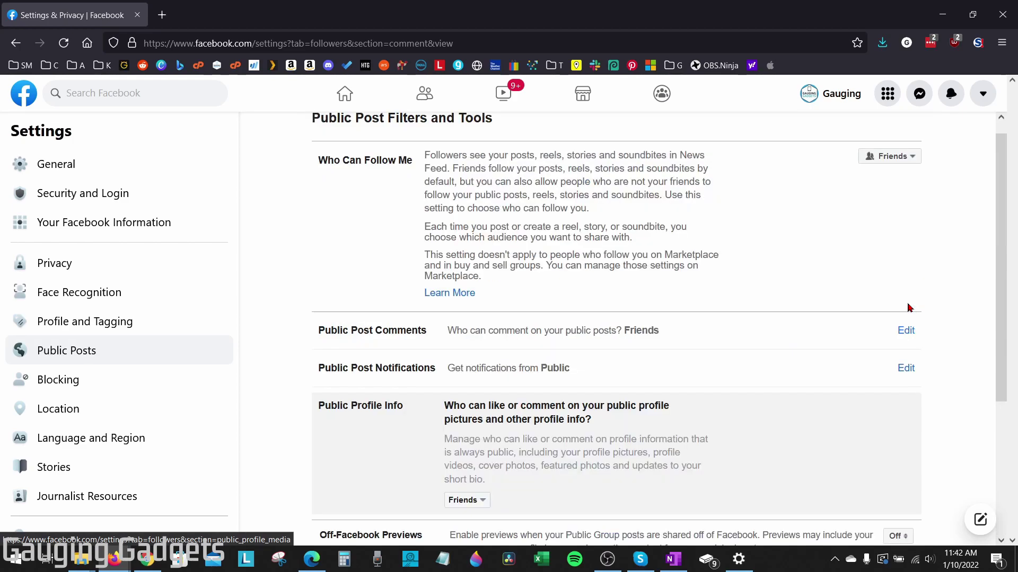
pyautogui.click(466, 301)
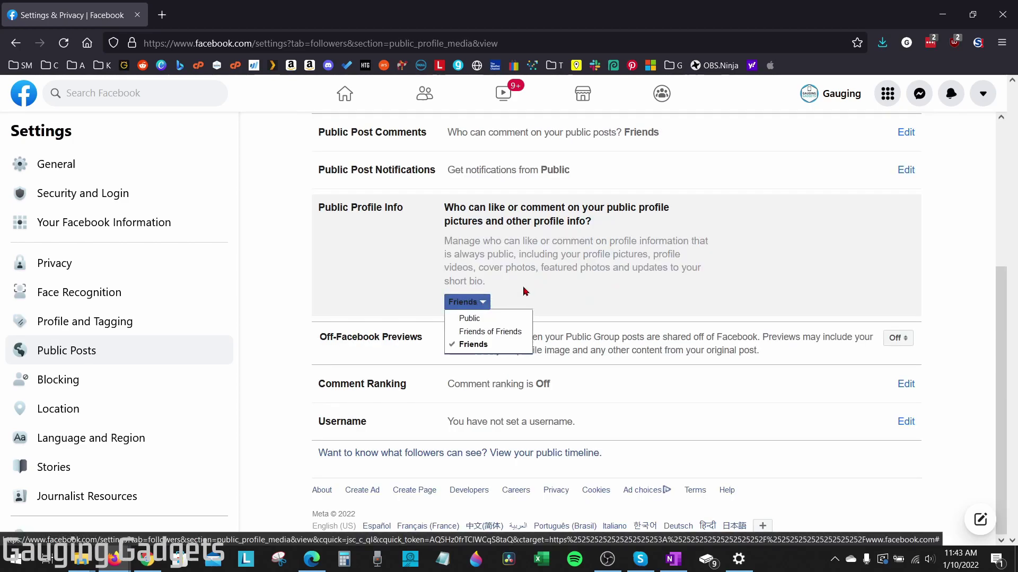
pyautogui.click(481, 345)
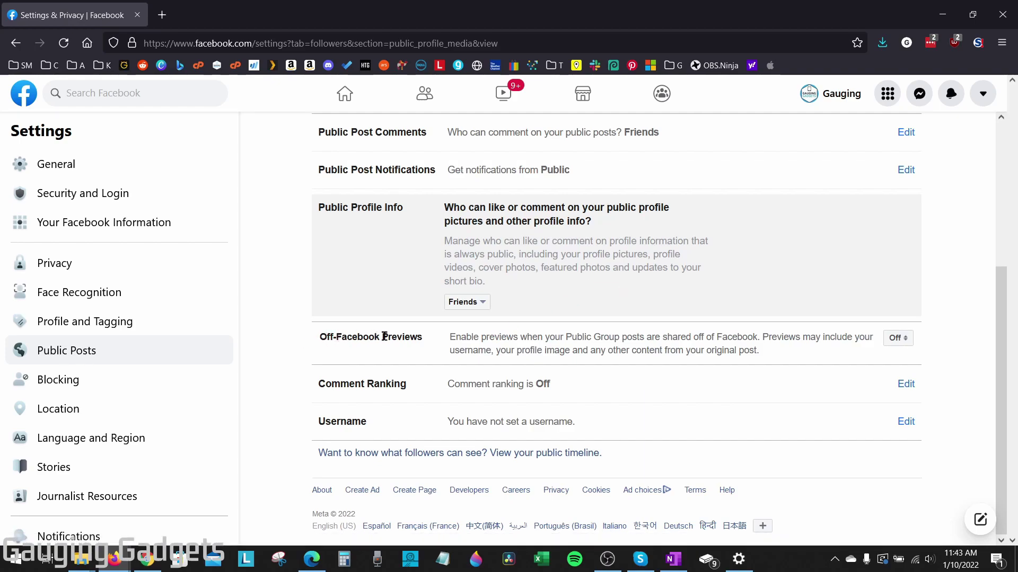
pyautogui.click(903, 344)
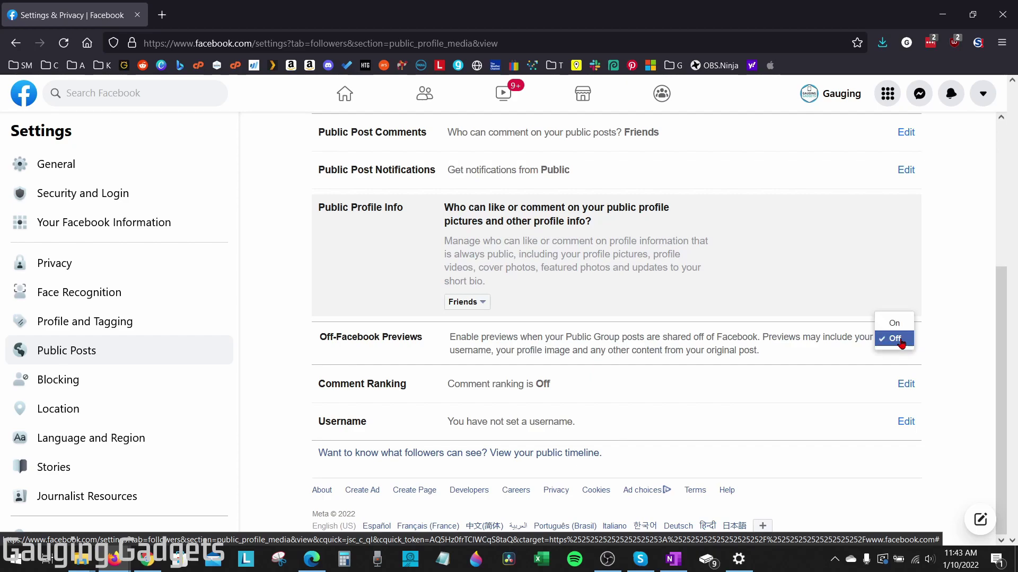
pyautogui.click(900, 342)
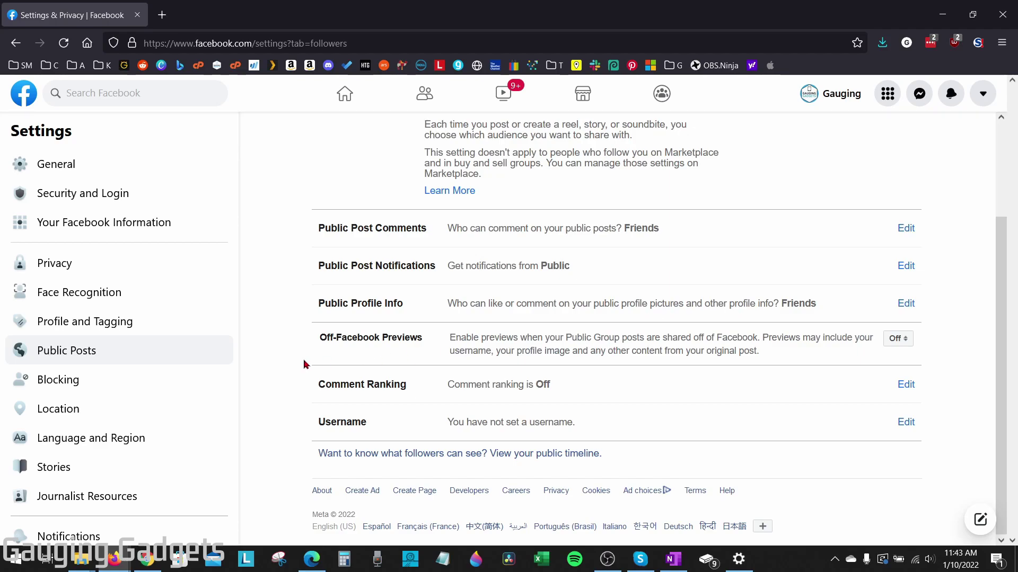
# In Location settings, keep Location History for mobile devices Off and collapse the setting.
pyautogui.click(54, 416)
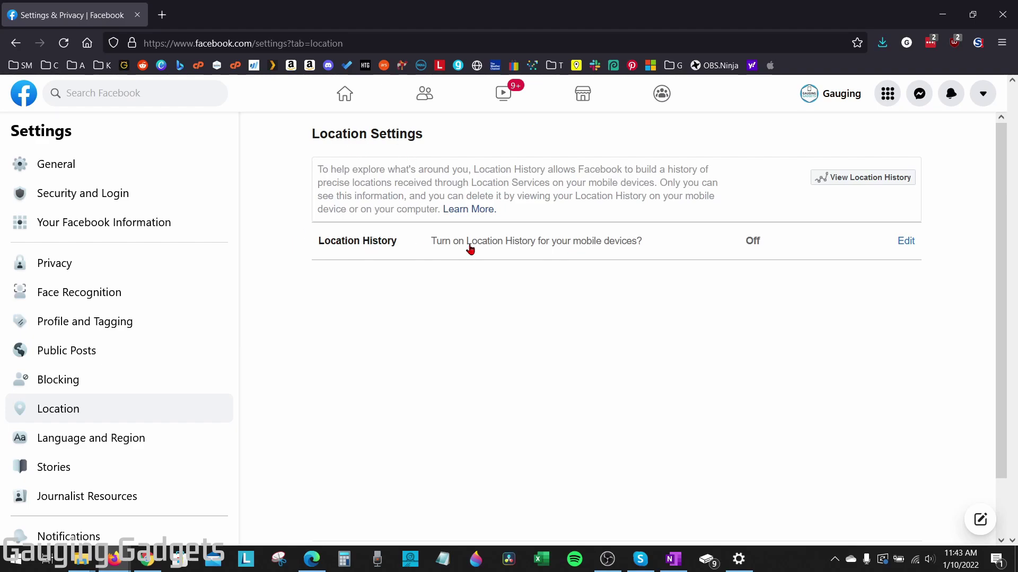
pyautogui.click(906, 241)
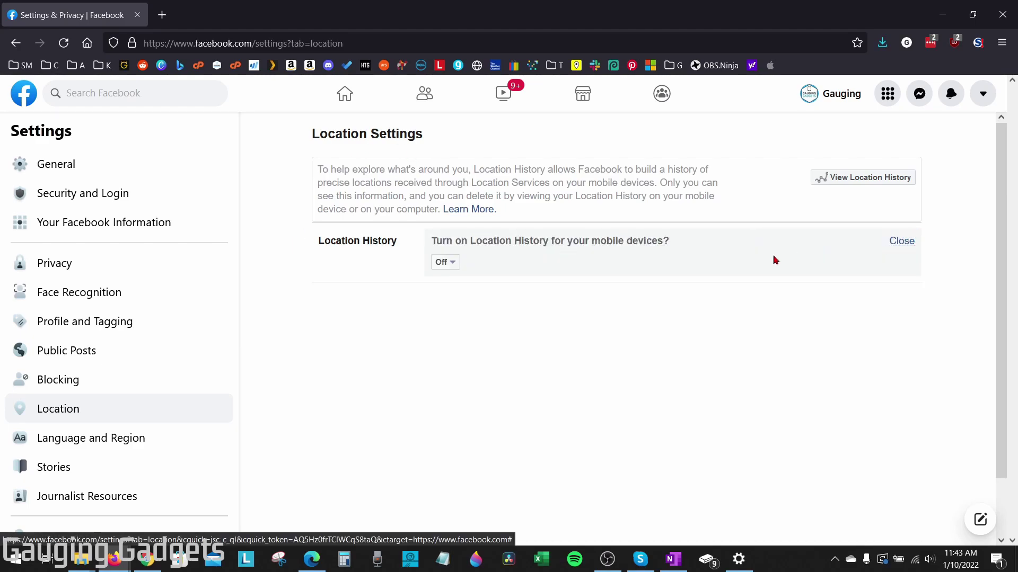
pyautogui.click(448, 263)
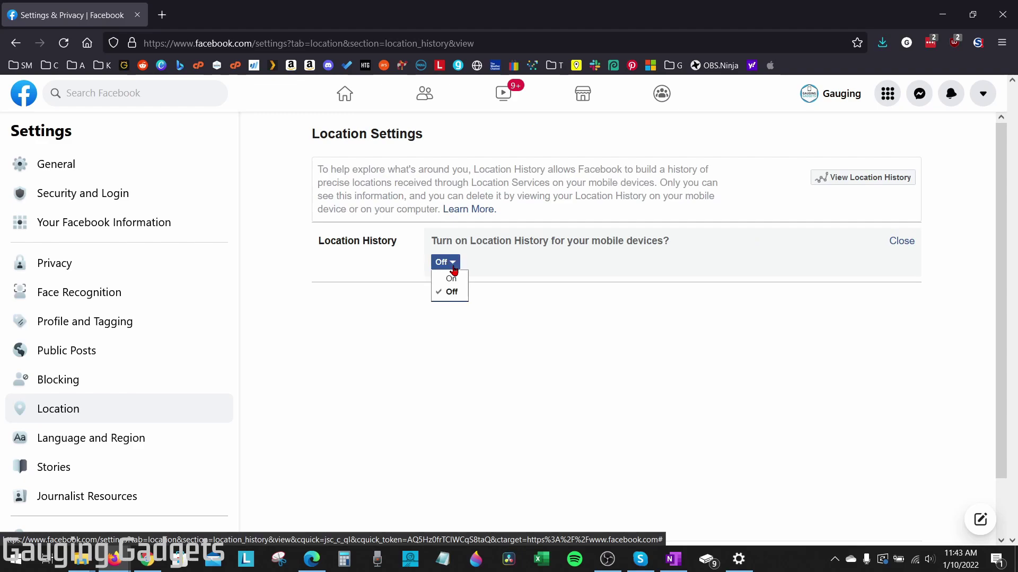
pyautogui.click(565, 356)
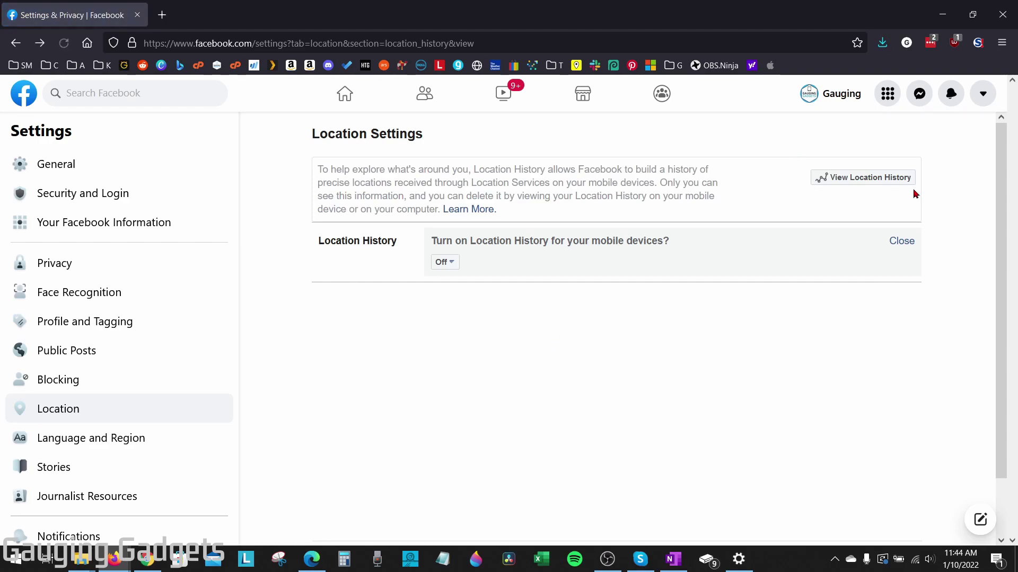
pyautogui.click(865, 188)
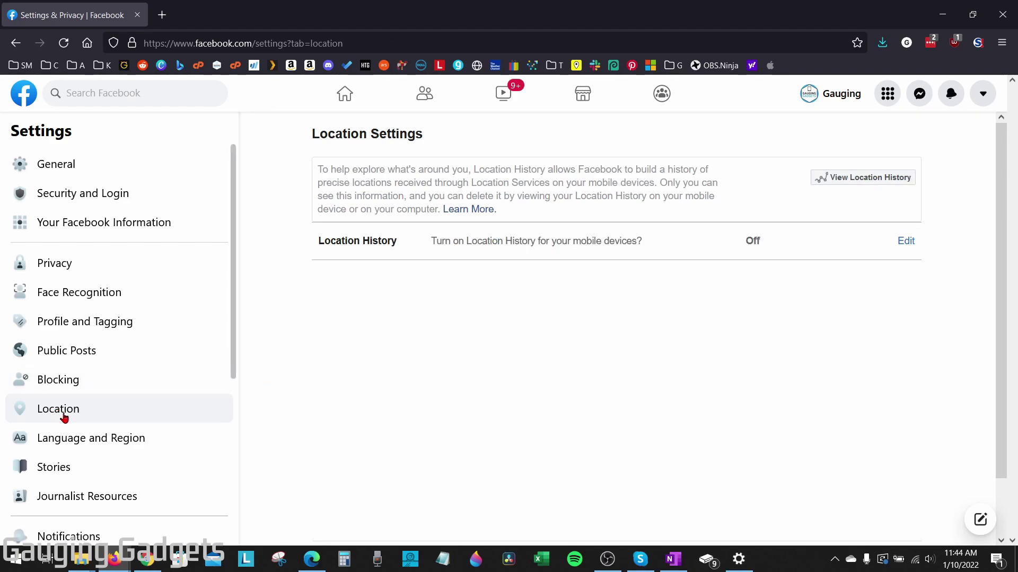
# In Stories settings, set 'Allow others to share your public stories' to Don't allow.
pyautogui.click(55, 474)
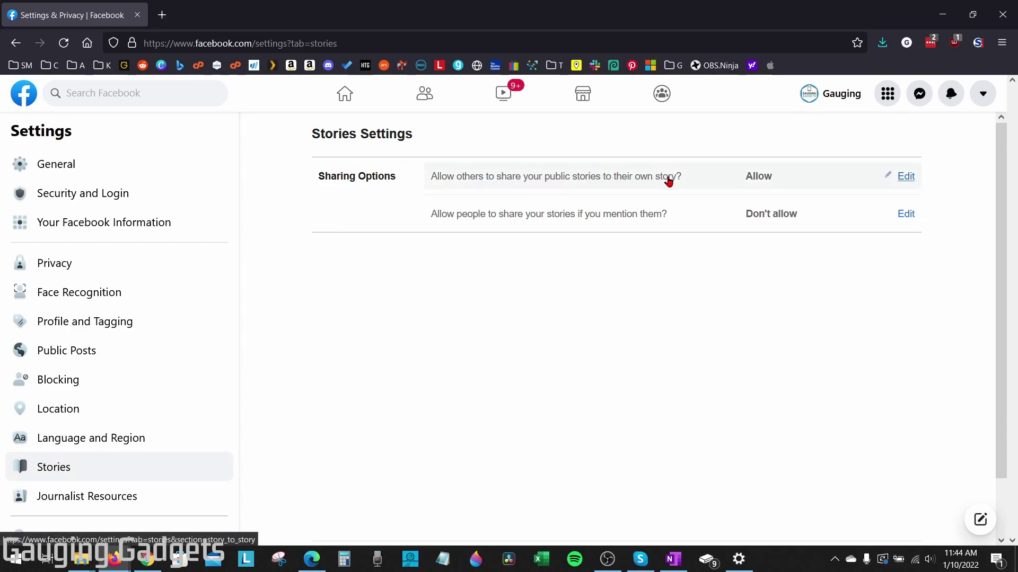
pyautogui.click(904, 177)
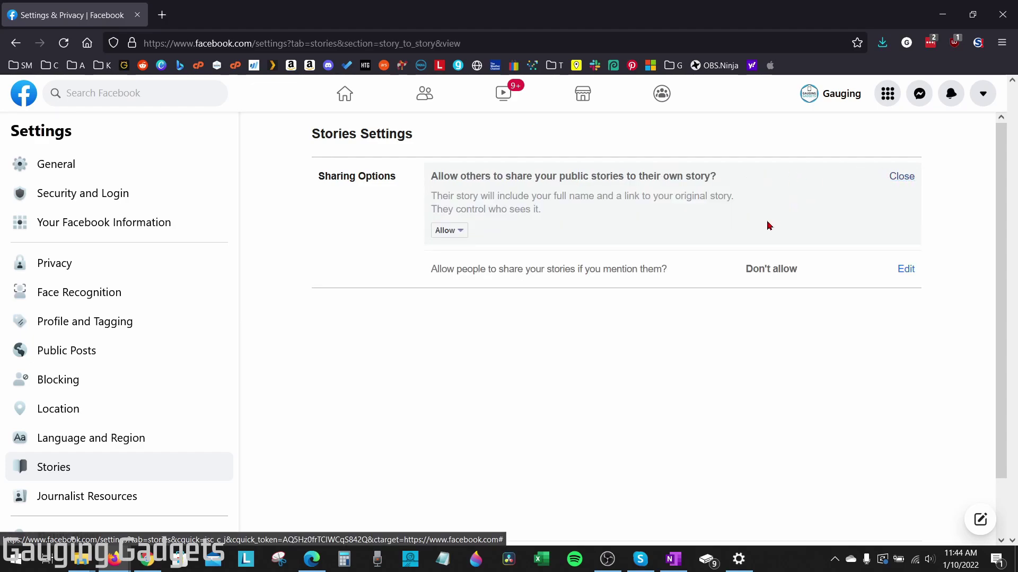
pyautogui.click(463, 232)
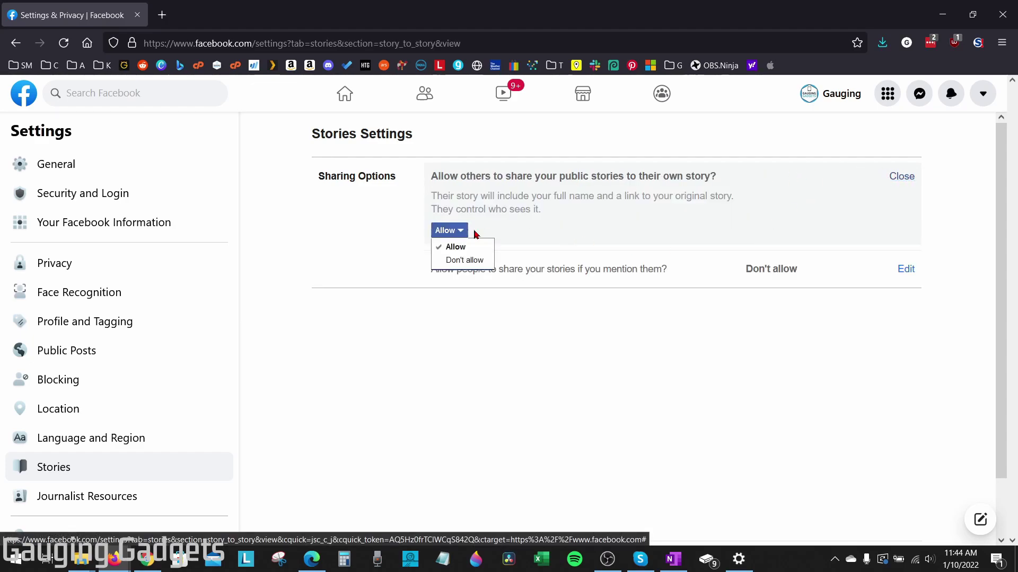
pyautogui.click(460, 260)
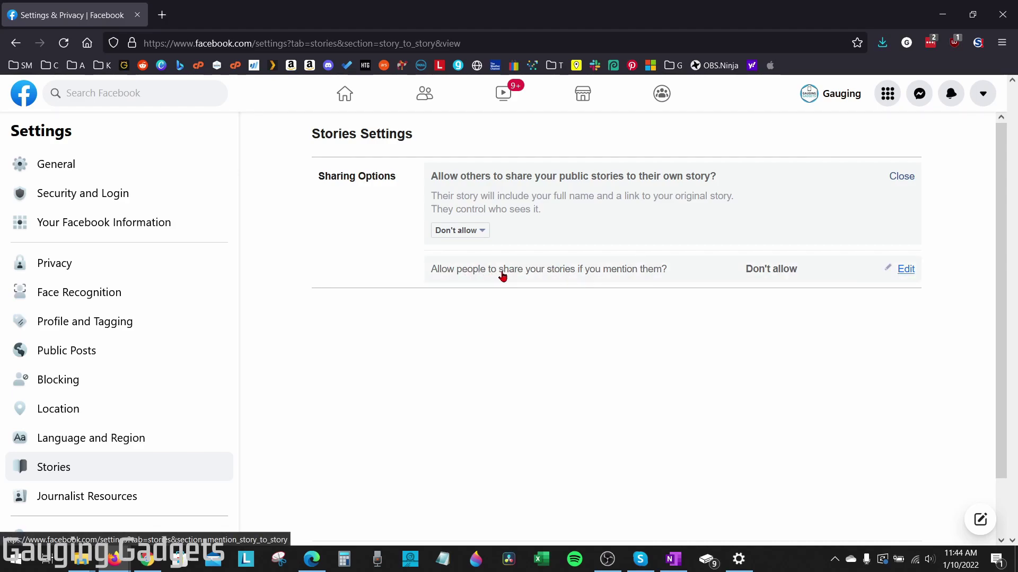
pyautogui.click(785, 282)
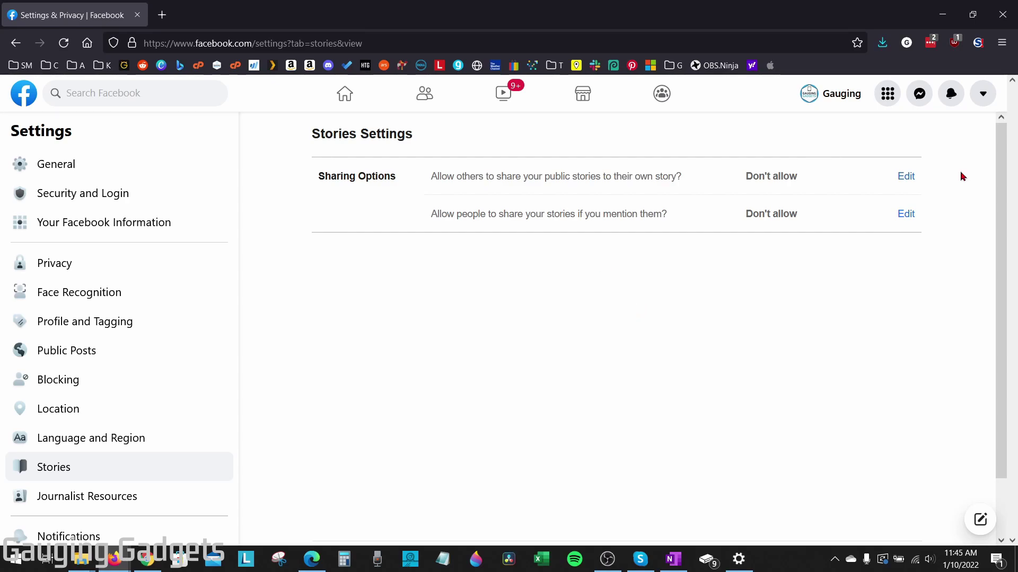
# Go to your own profile and view the current profile picture.
pyautogui.click(983, 96)
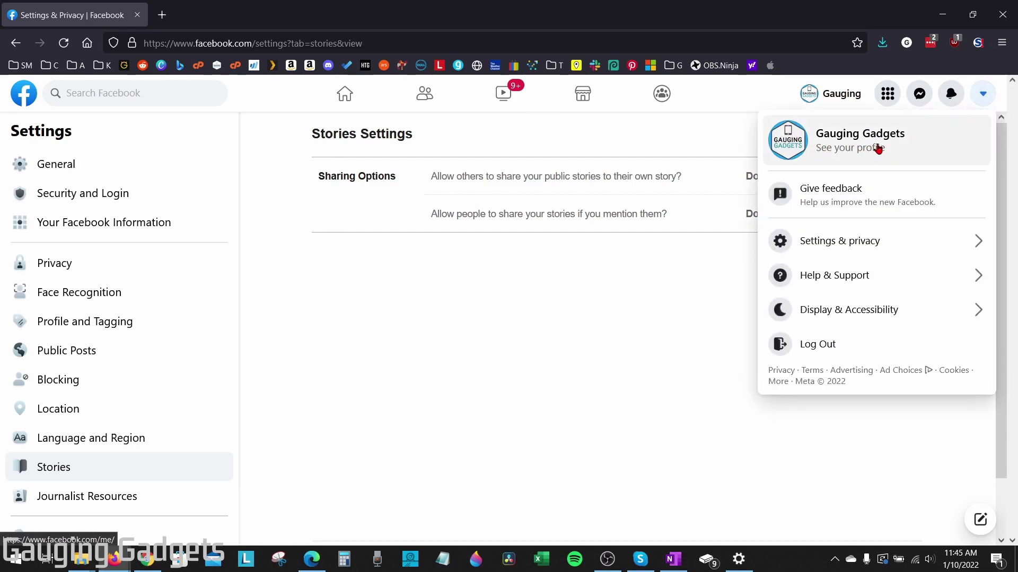
pyautogui.click(878, 149)
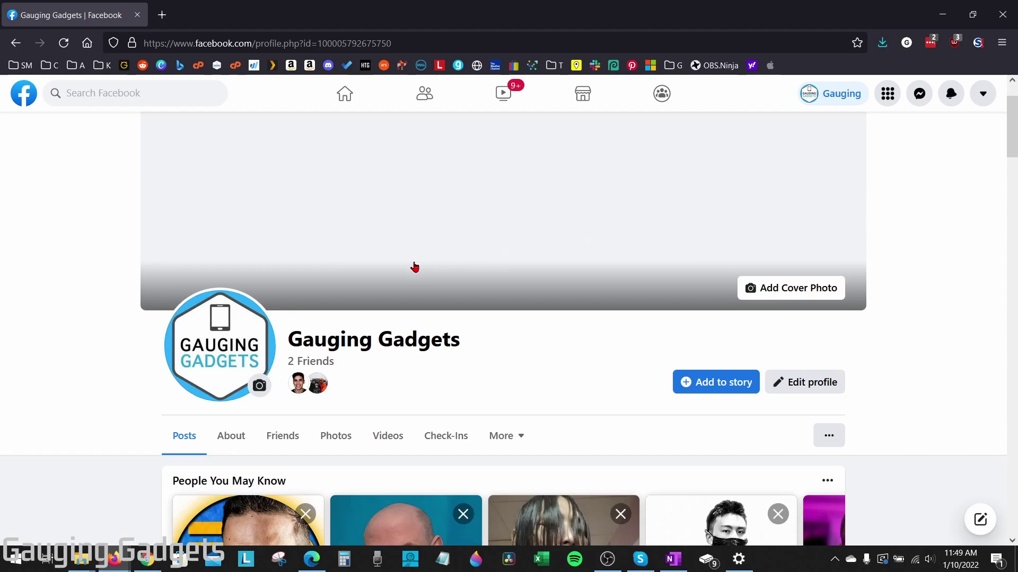
pyautogui.click(239, 347)
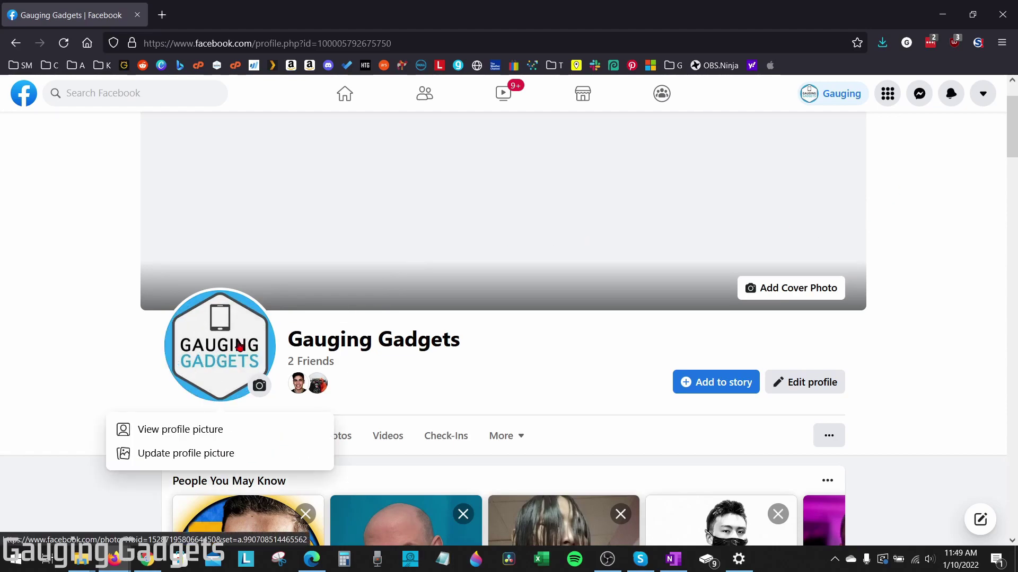
pyautogui.click(175, 434)
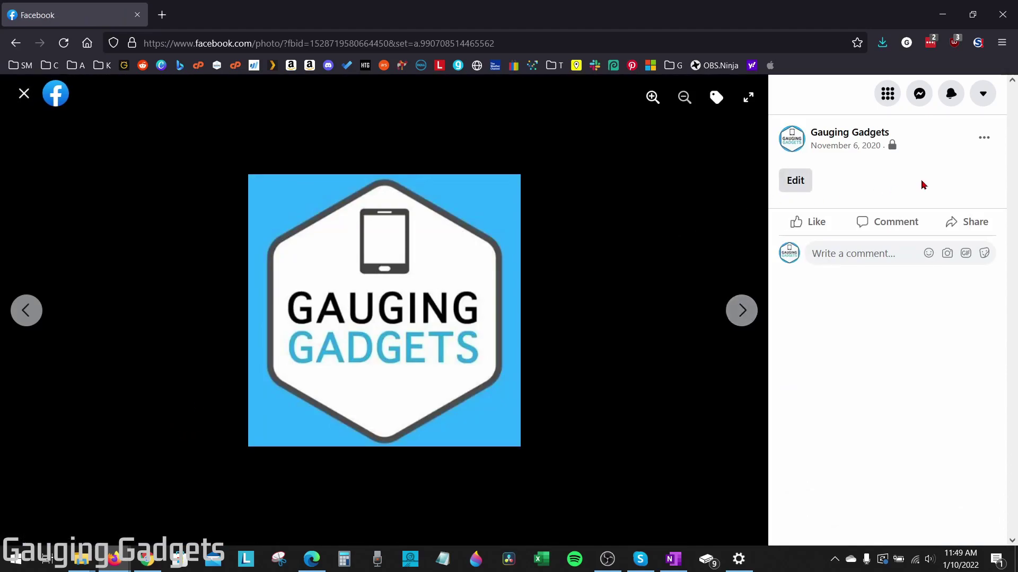
# Change the profile picture's audience to Only me and close the photo viewer.
pyautogui.click(985, 144)
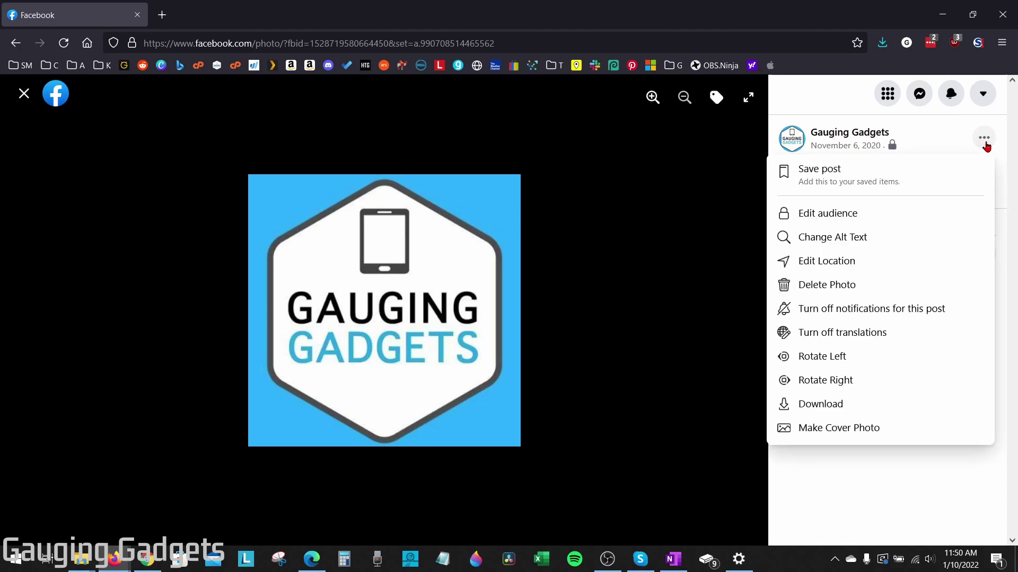
pyautogui.click(837, 218)
pyautogui.scroll(-2, 497, 316)
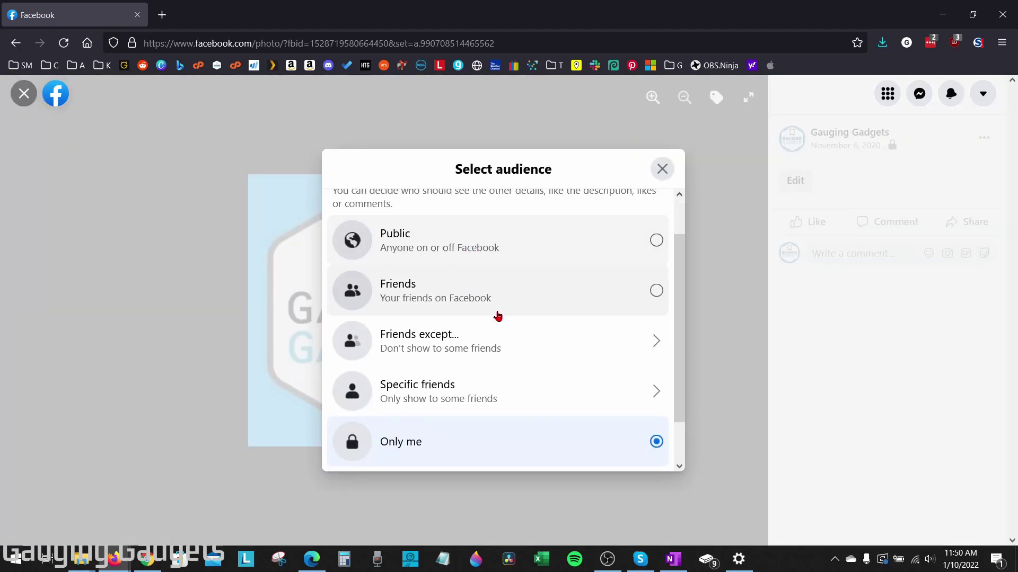
pyautogui.scroll(-1, 497, 318)
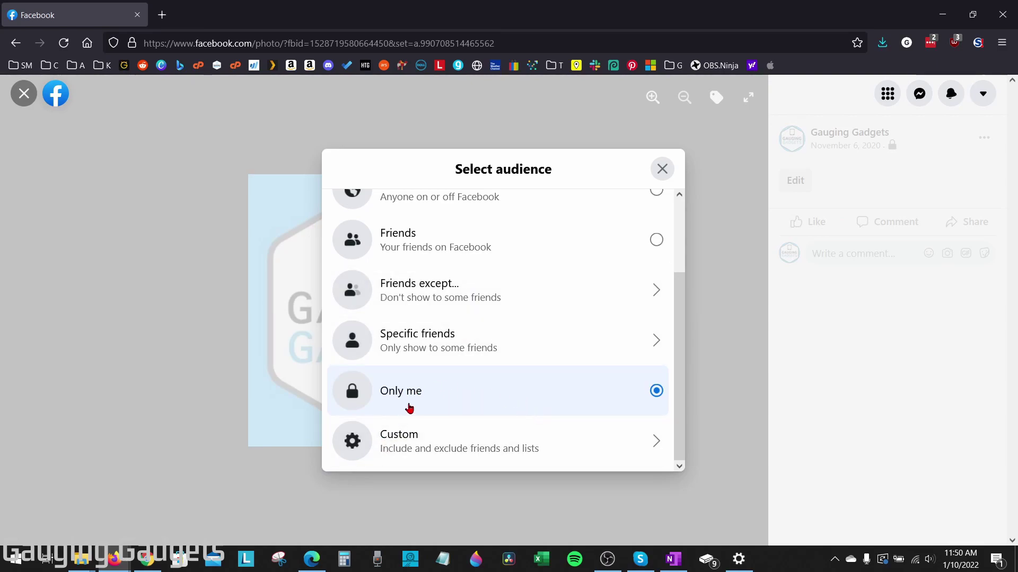
pyautogui.click(434, 394)
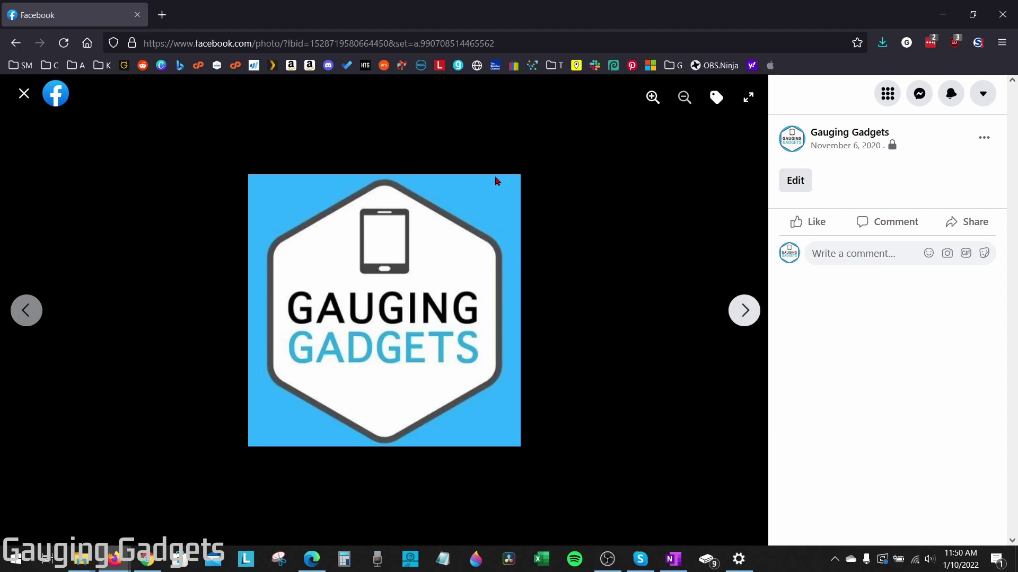
pyautogui.click(24, 95)
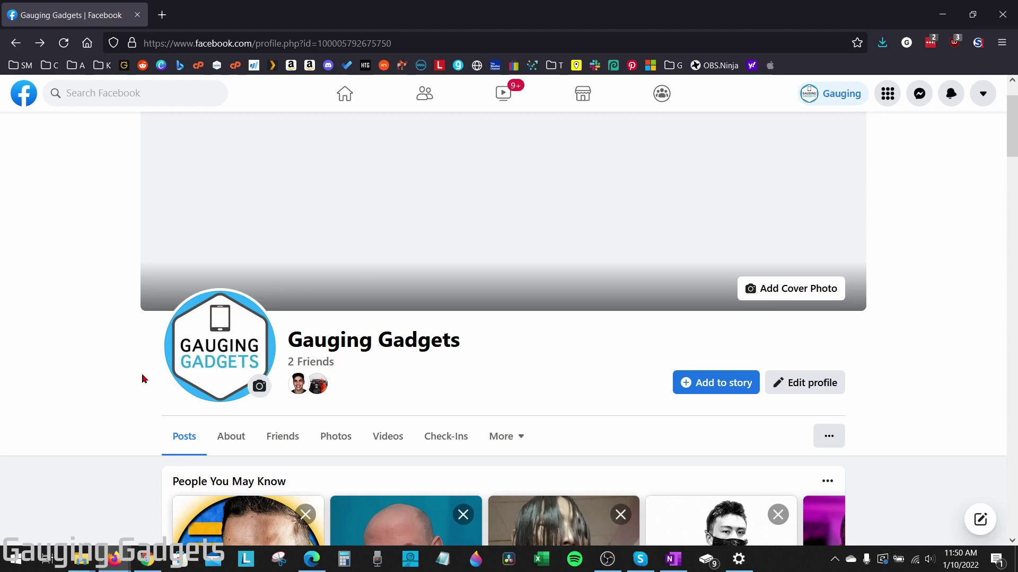
# In the profile's Photos, check the first photo's audience without changing it.
pyautogui.click(339, 442)
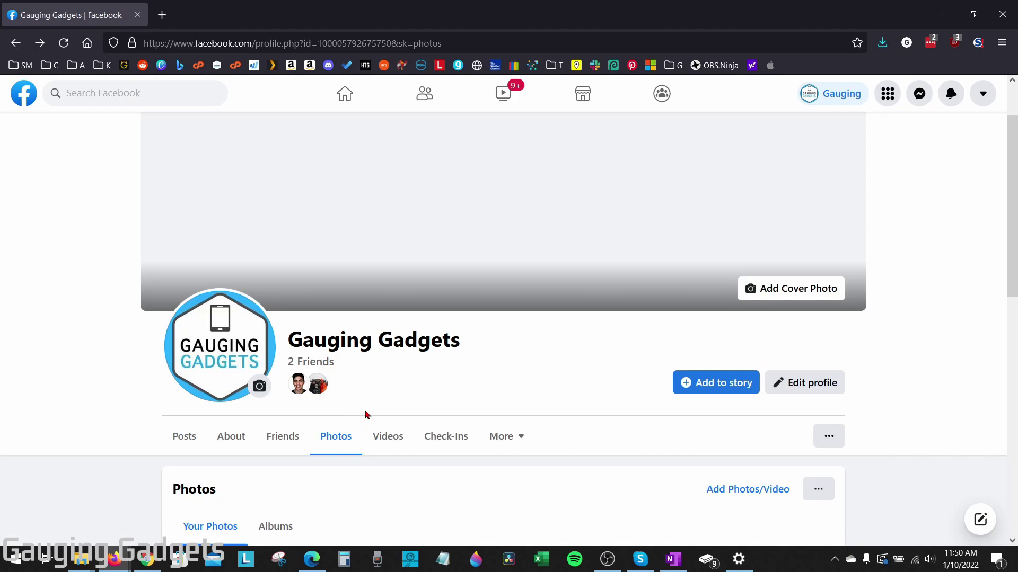
pyautogui.scroll(-5, 364, 414)
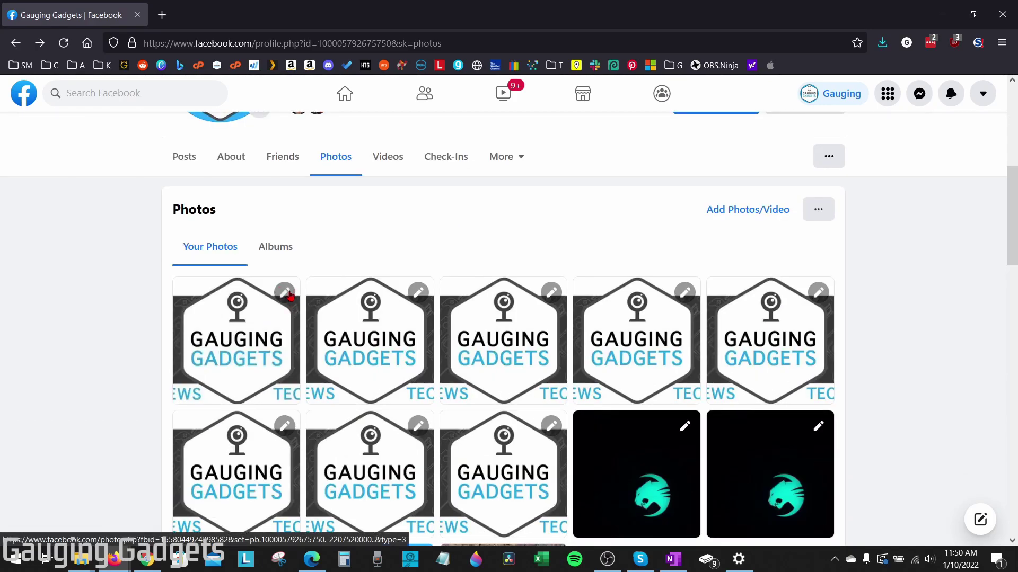
pyautogui.click(289, 295)
pyautogui.click(230, 345)
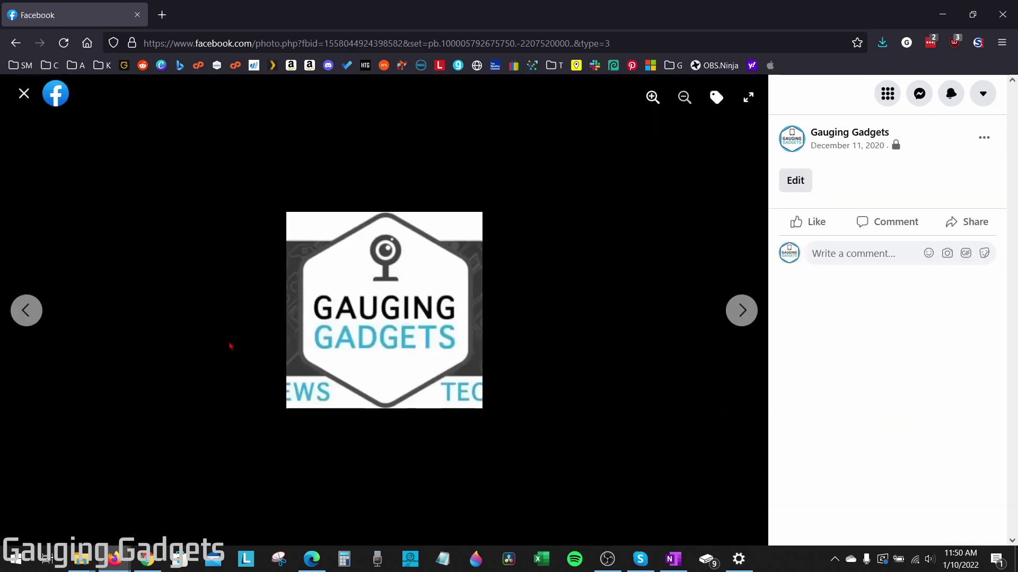
pyautogui.click(986, 141)
pyautogui.click(817, 213)
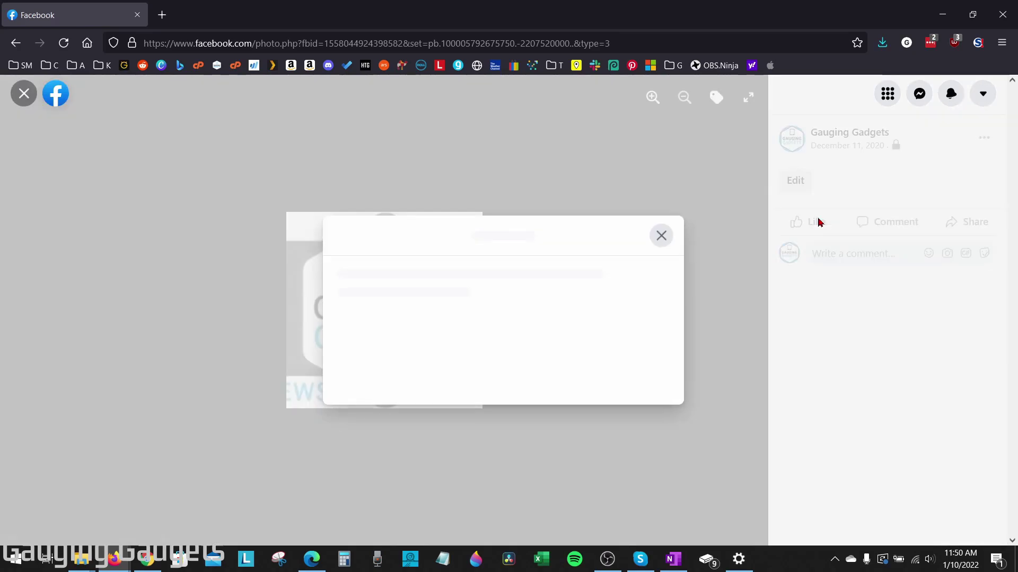
pyautogui.scroll(-1, 477, 366)
pyautogui.click(662, 169)
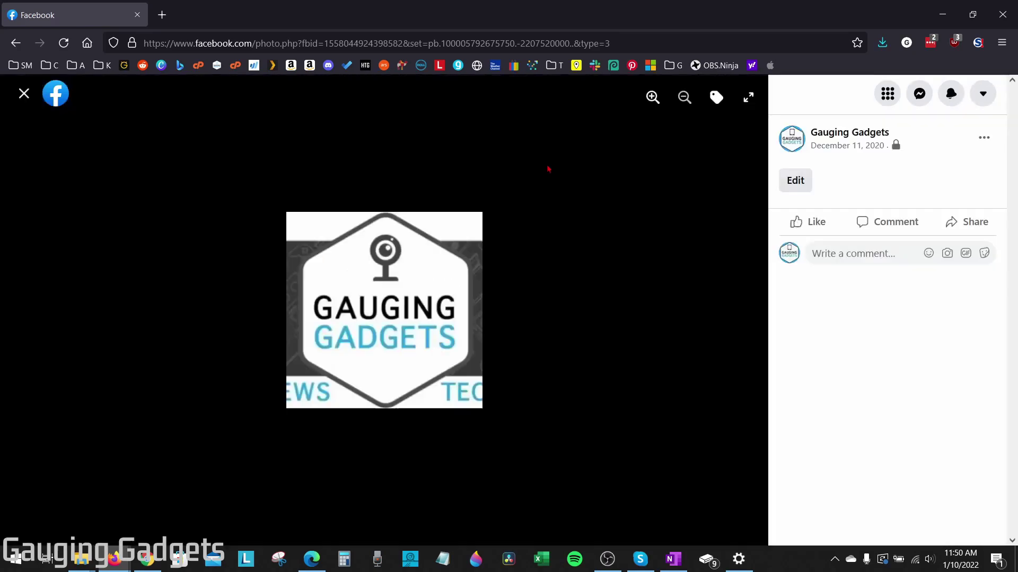
pyautogui.click(24, 94)
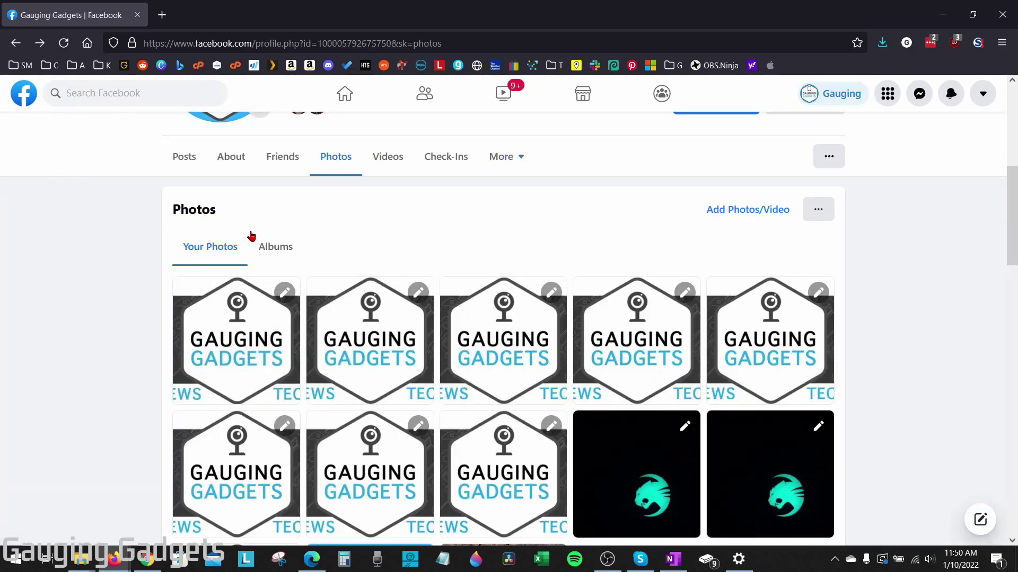
# Edit the Test album and switch its audience from Friends to Only me.
pyautogui.click(285, 256)
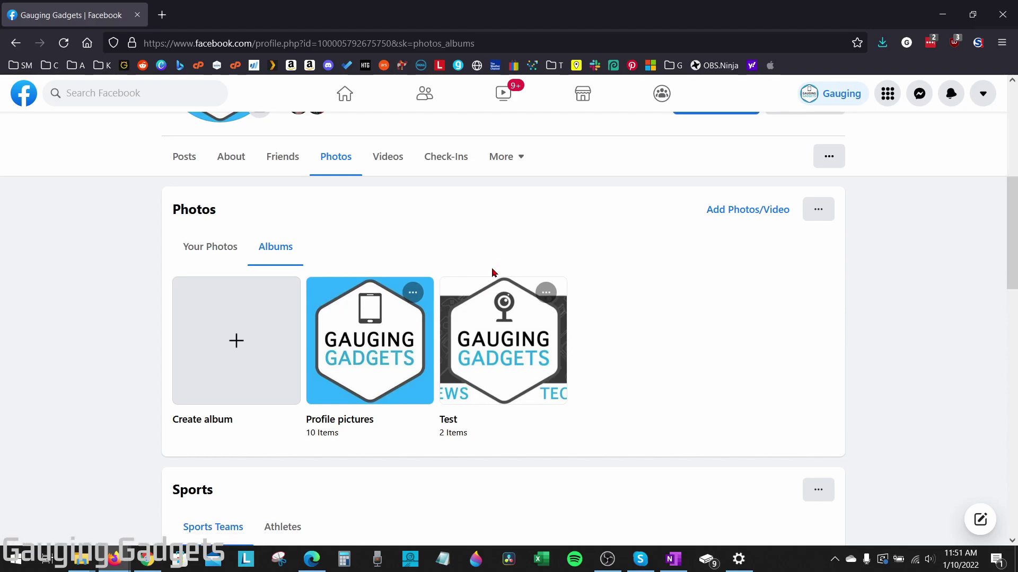
pyautogui.click(547, 296)
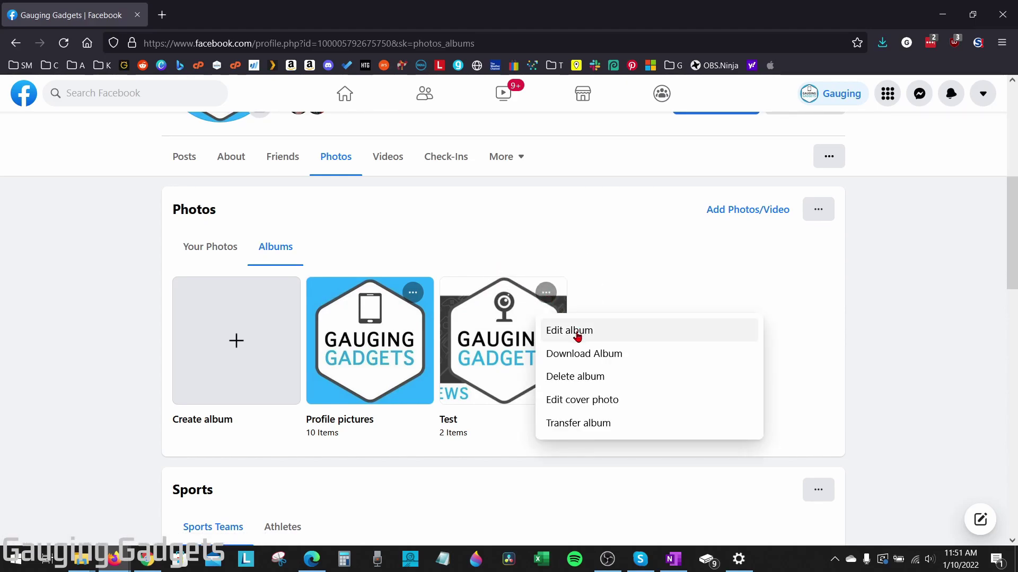
pyautogui.click(577, 337)
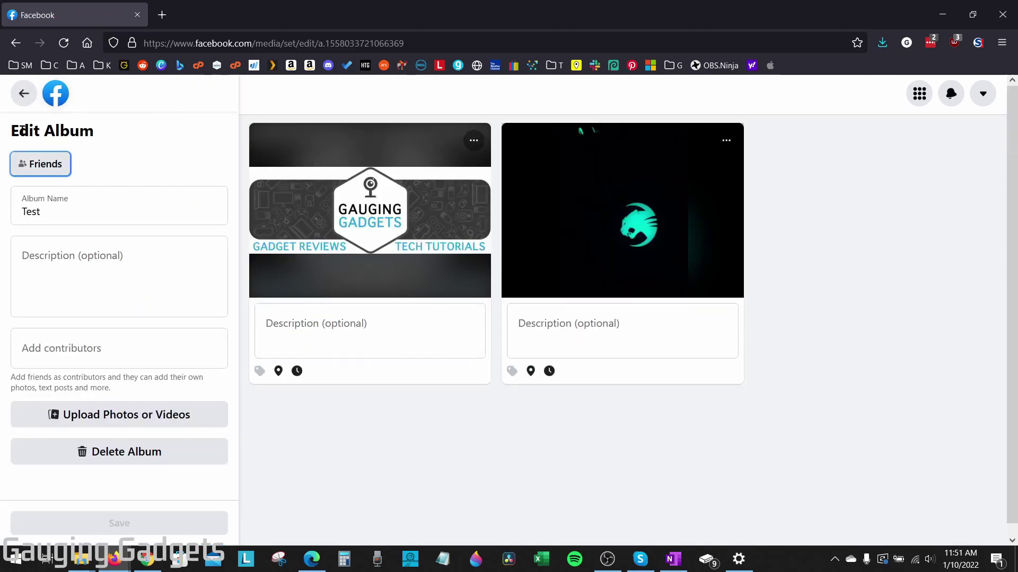
pyautogui.click(41, 165)
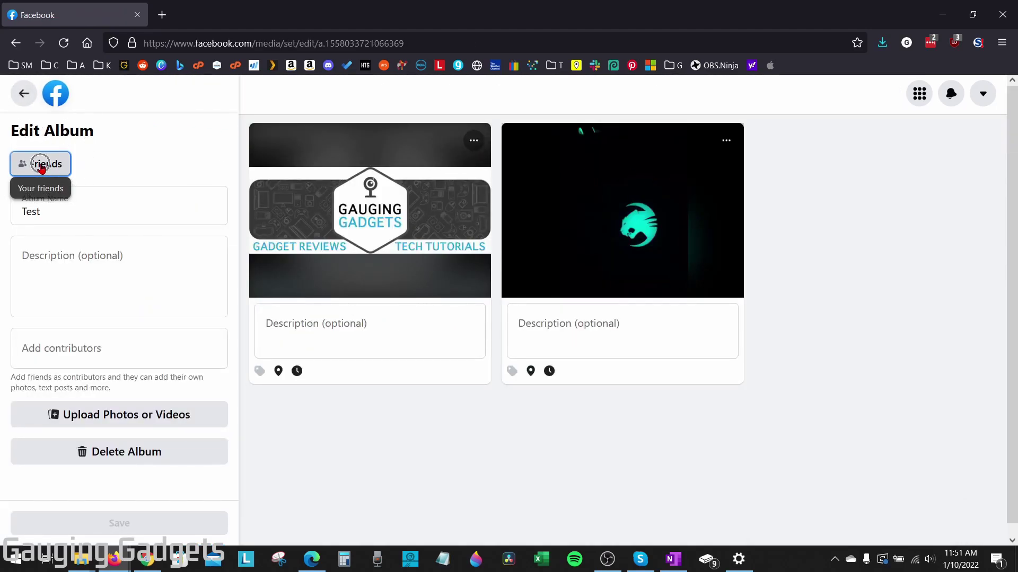
pyautogui.click(393, 422)
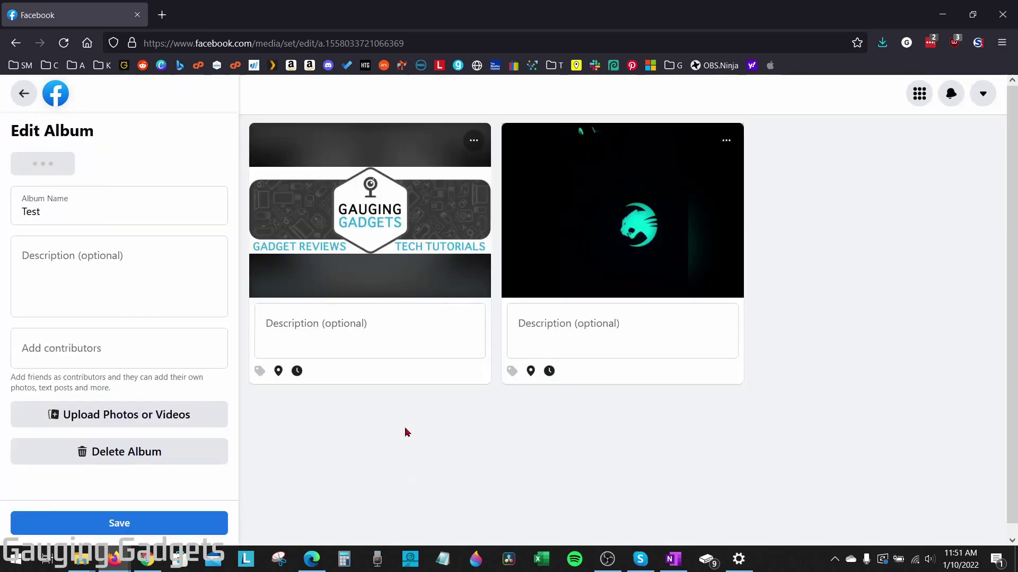